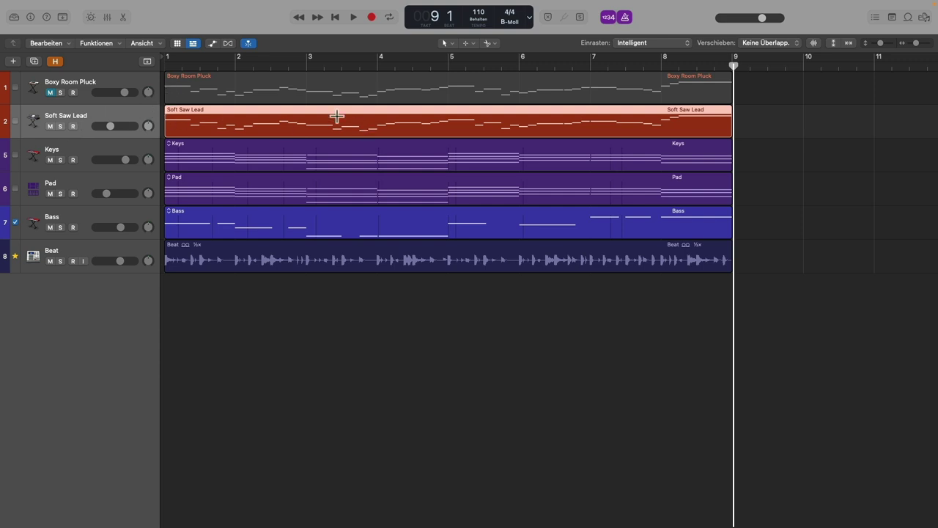
# - Unmute Boxy Room Pluck, play the arrangement from bar 1 and mute Soft Saw Lead during playback to hear only the pluck melody with the backing
pyautogui.click(50, 93)
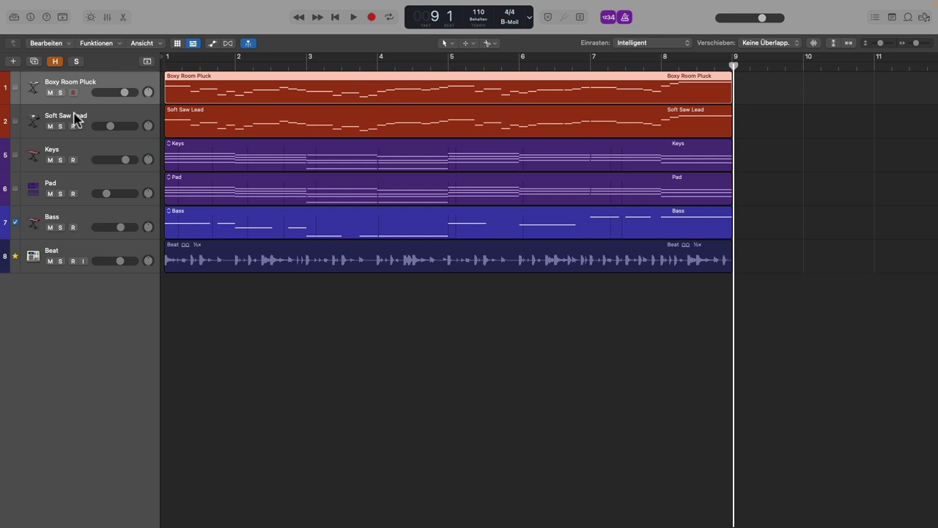
pyautogui.click(61, 92)
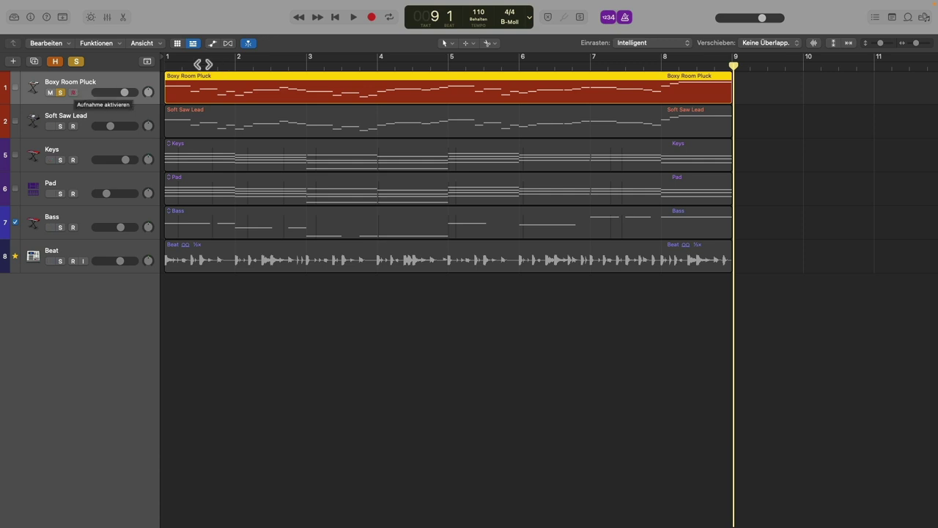
pyautogui.click(167, 63)
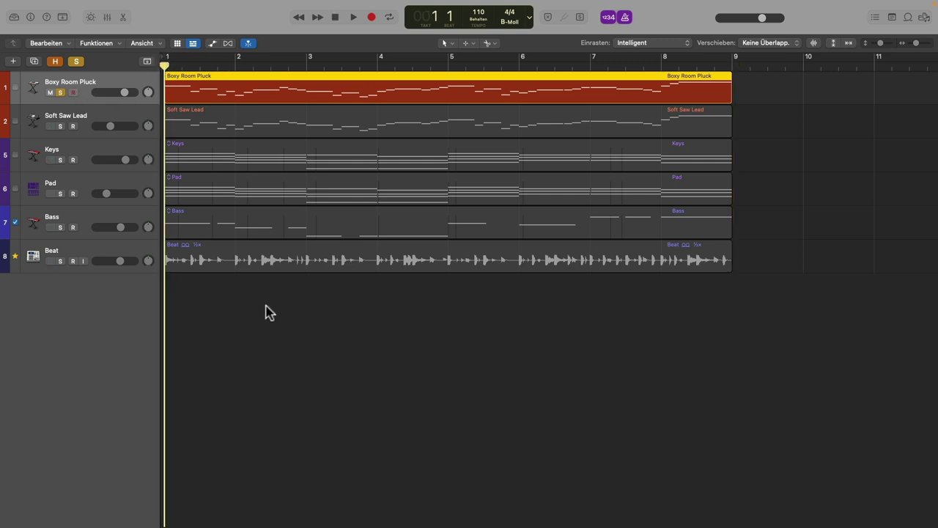
pyautogui.press('space')
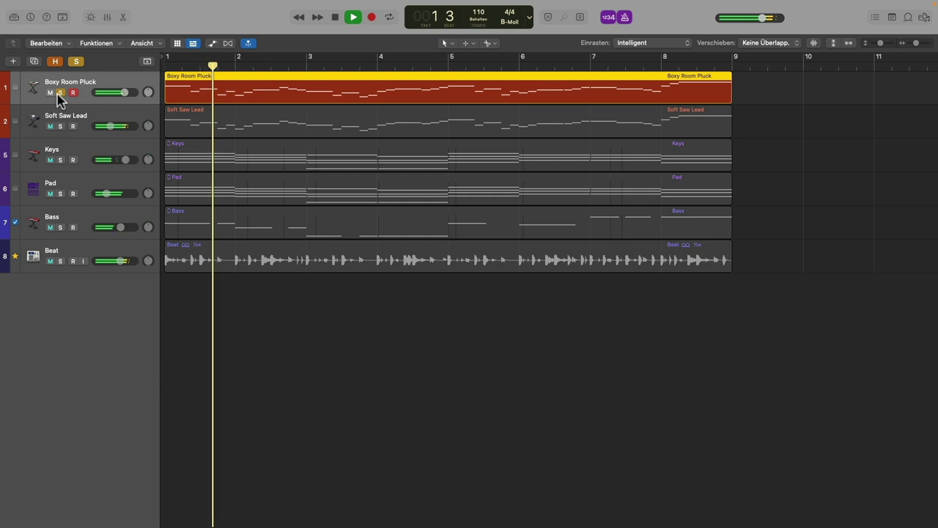
pyautogui.click(60, 92)
pyautogui.click(50, 126)
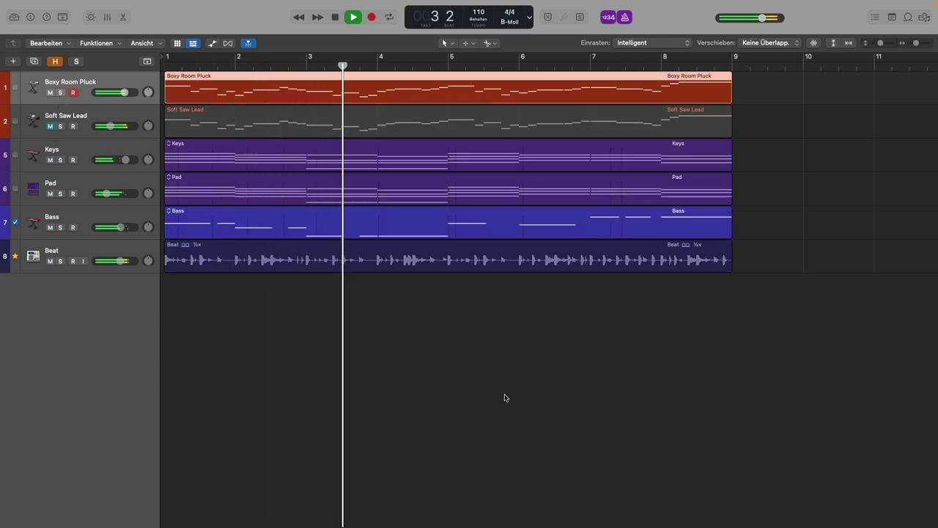
pyautogui.press('space')
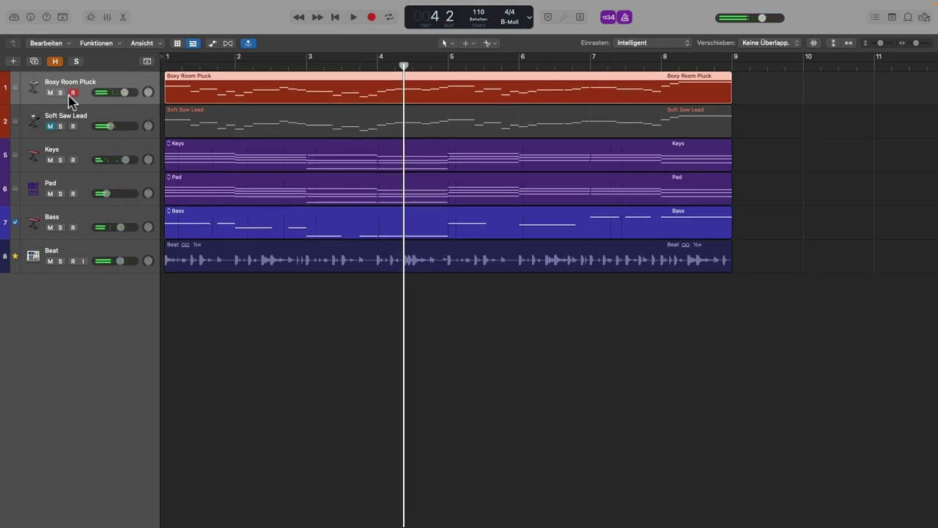
# - Mute Boxy Room Pluck and open the Soft Saw Lead, Keys, Pad and Bass regions together in the Piano Roll
pyautogui.click(66, 118)
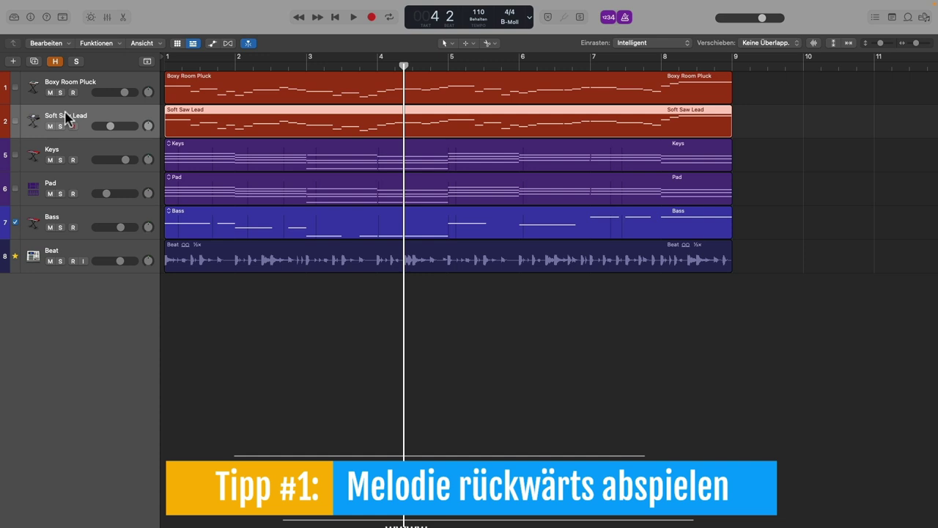
pyautogui.click(50, 92)
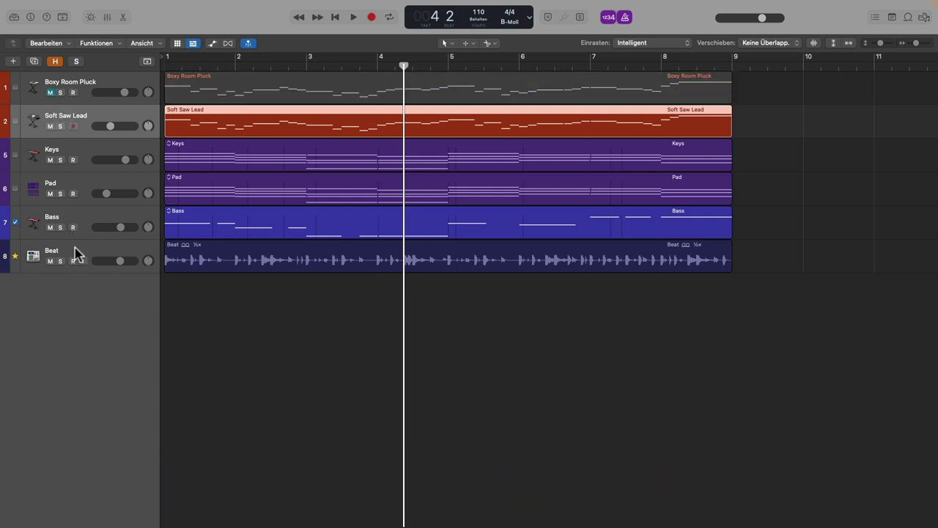
pyautogui.click(765, 121)
pyautogui.moveTo(755, 154); pyautogui.dragTo(704, 218)
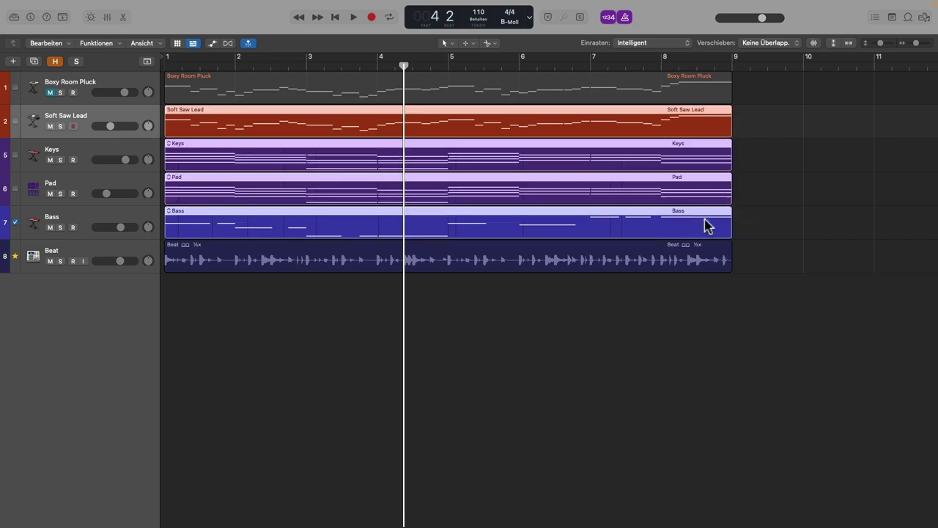
pyautogui.press('p')
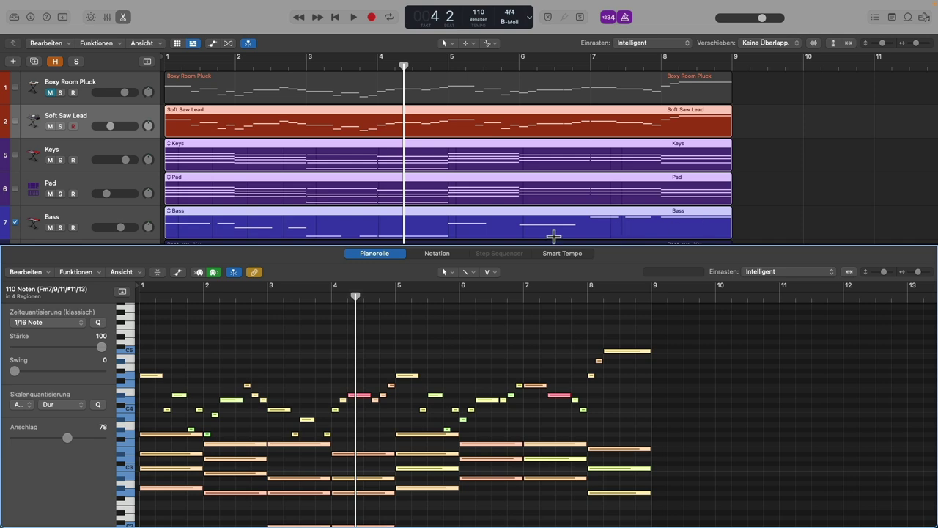
pyautogui.click(83, 274)
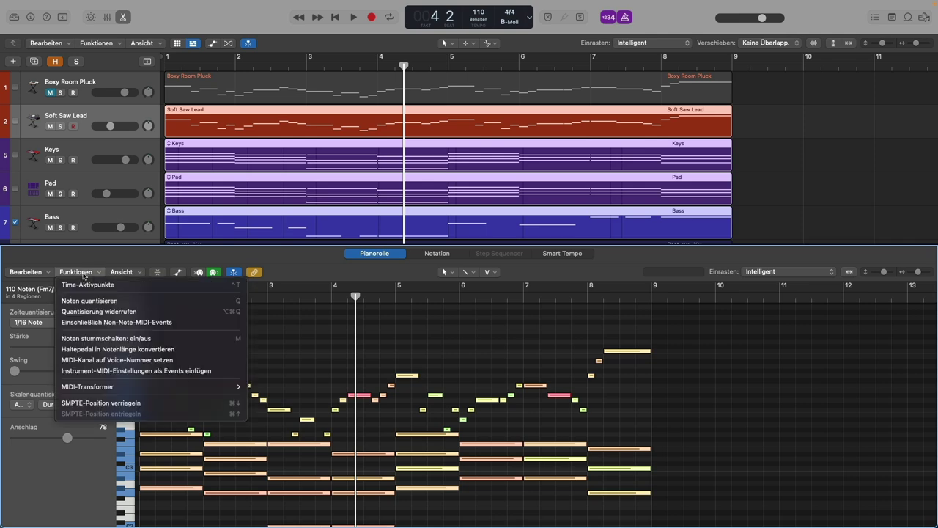
pyautogui.moveTo(104, 387)
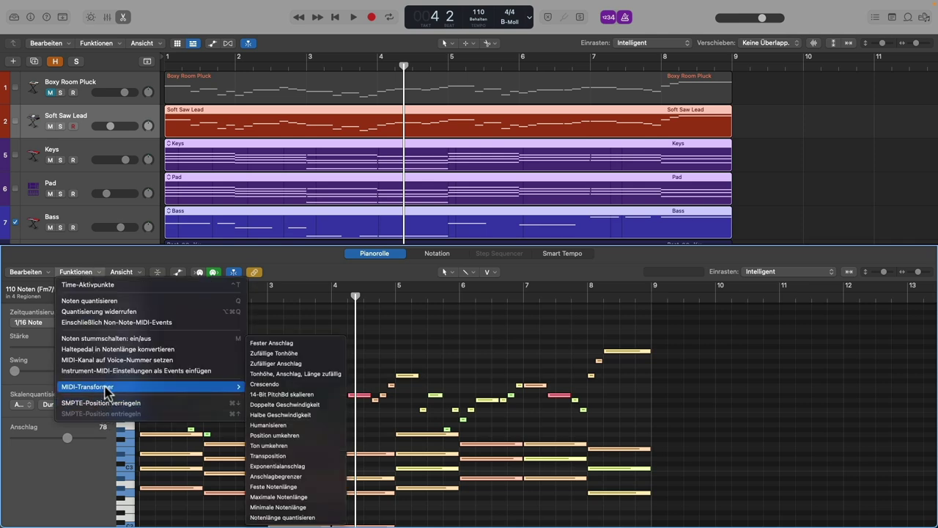
pyautogui.click(407, 362)
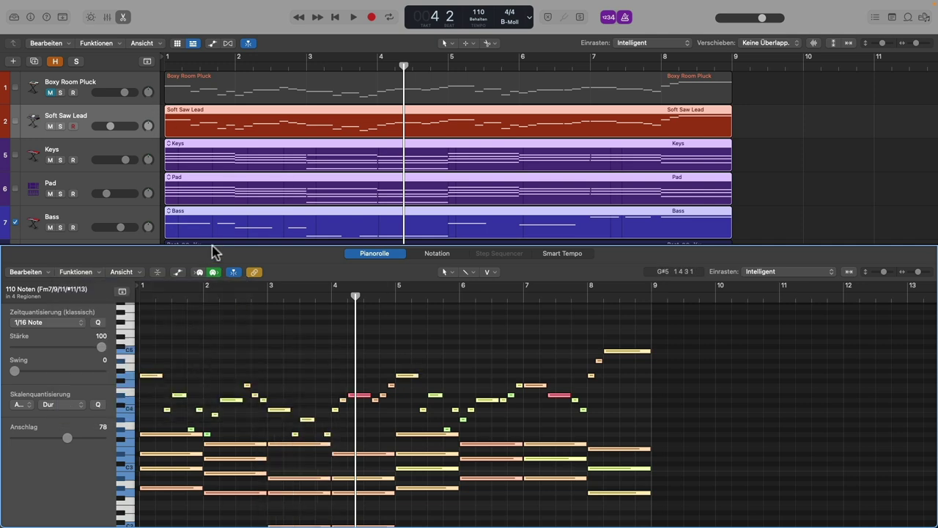
# - Reverse the notes of the four selected regions with the Position umkehren MIDI transform and play the result from bar 1
pyautogui.click(84, 273)
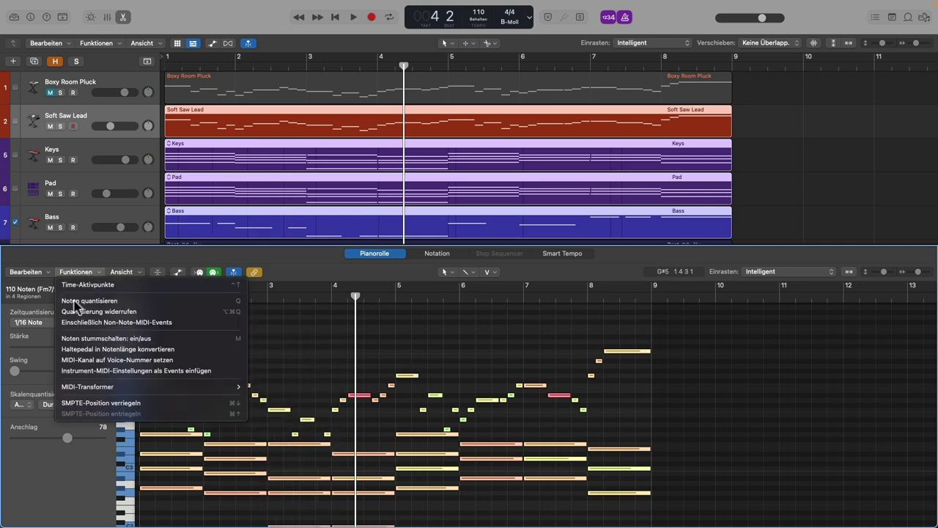
pyautogui.moveTo(119, 387)
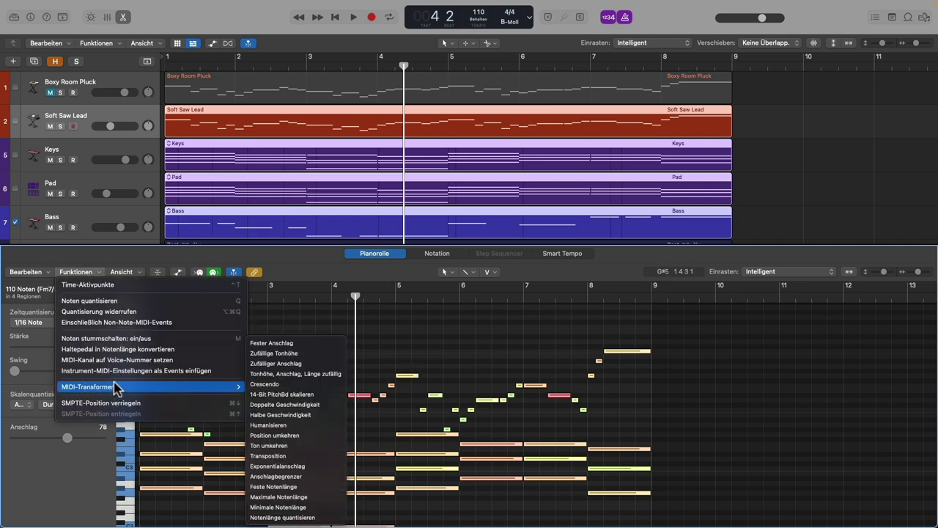
pyautogui.click(298, 437)
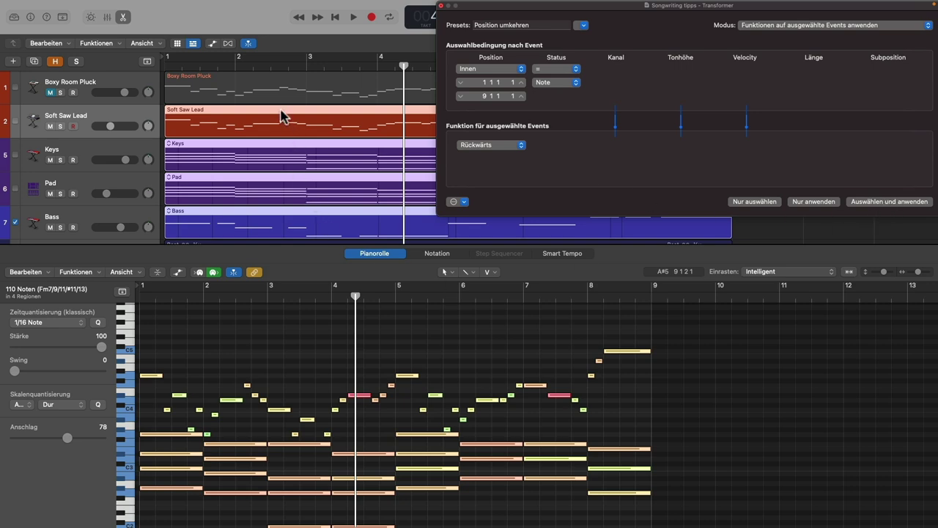
pyautogui.click(903, 204)
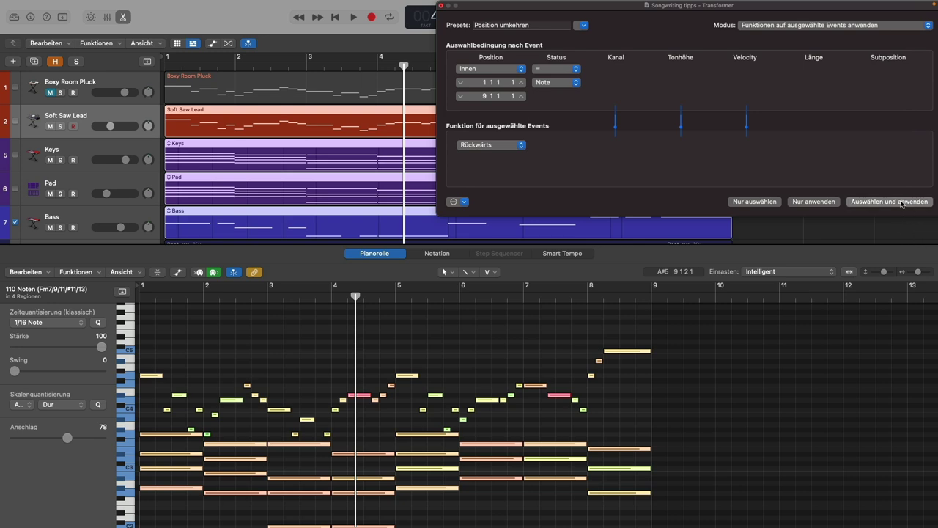
pyautogui.click(441, 6)
pyautogui.click(165, 63)
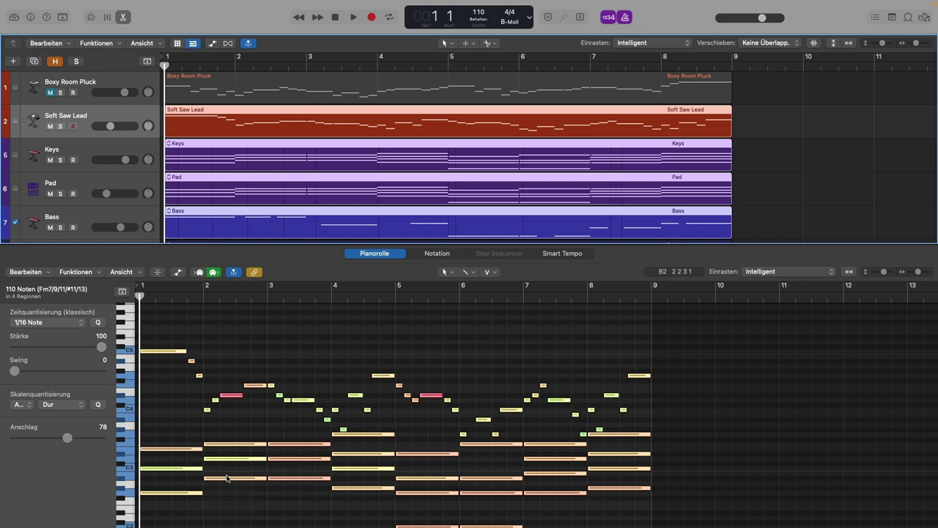
pyautogui.press('space')
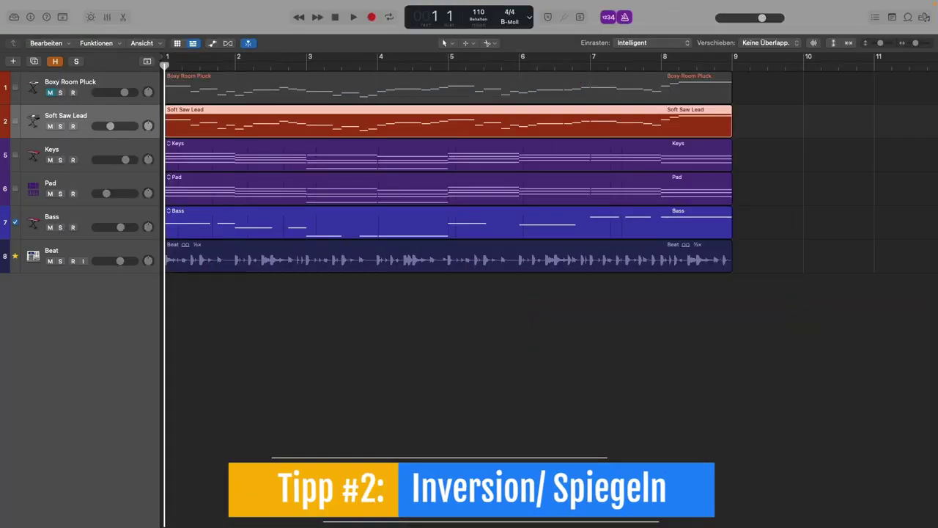
# - Open the Soft Saw Lead region in the Piano Roll and select all of its C4 notes
pyautogui.press('p')
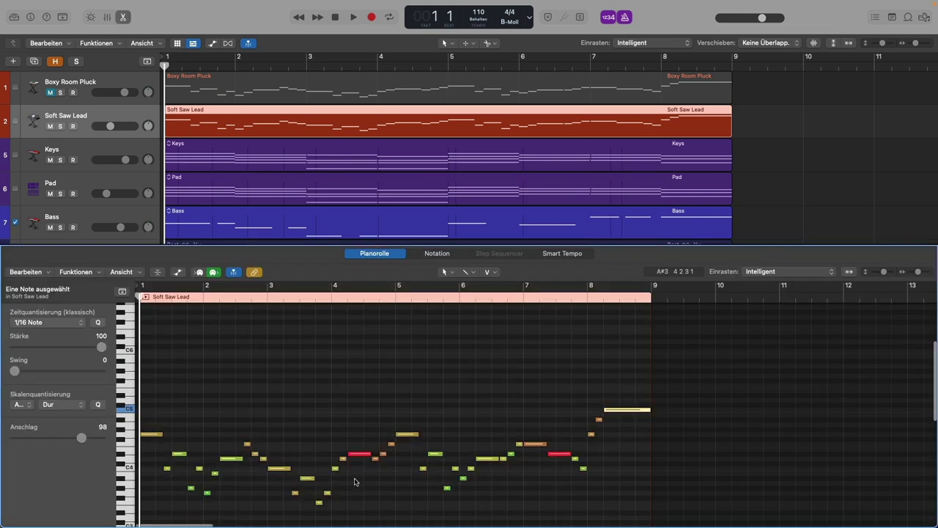
pyautogui.scroll(-2, 355, 481)
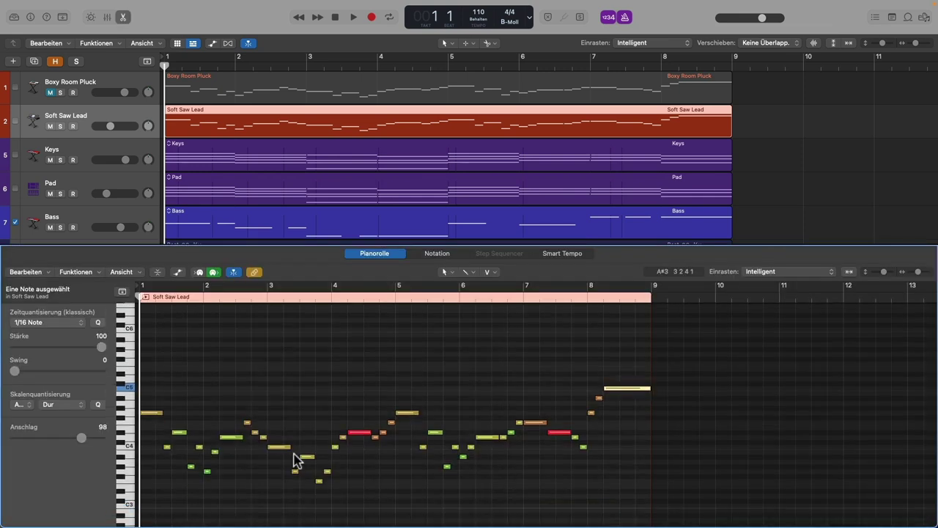
pyautogui.press('super+Right')
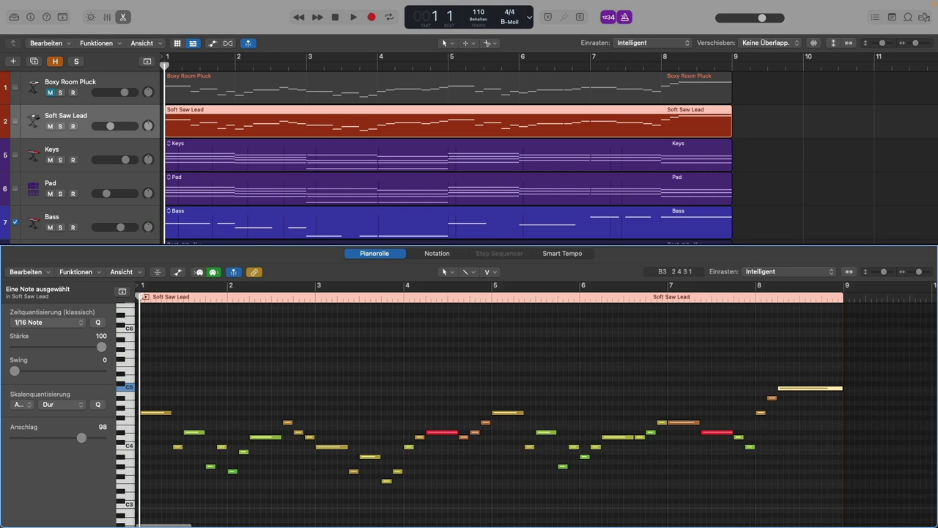
pyautogui.scroll(-3, 300, 461)
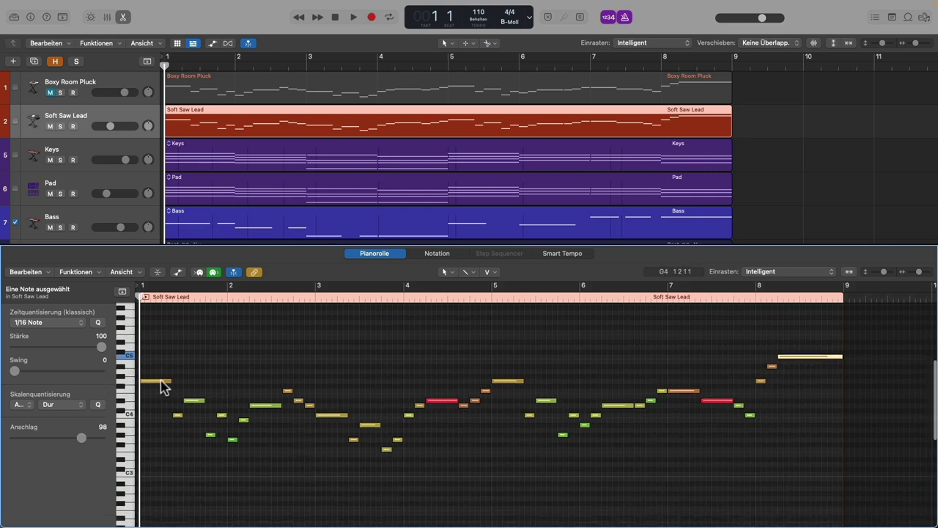
pyautogui.press('super+Right')
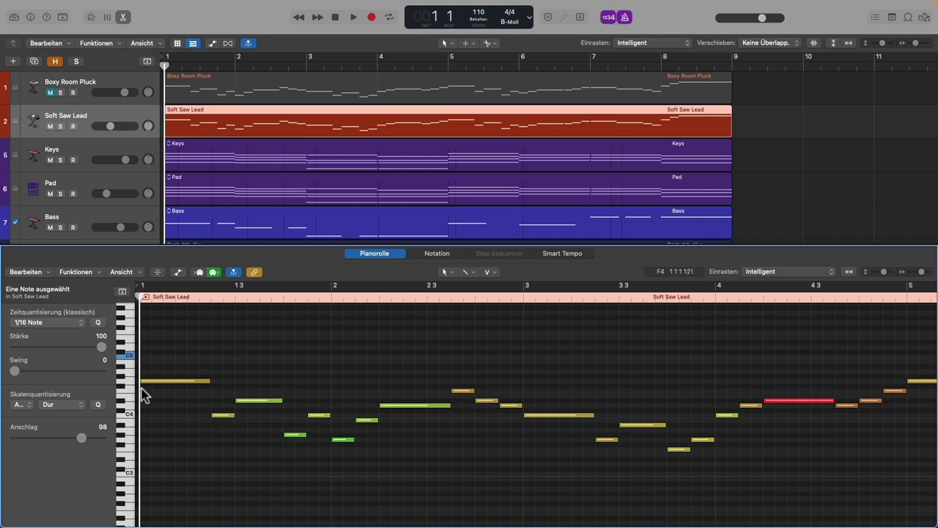
pyautogui.click(128, 414)
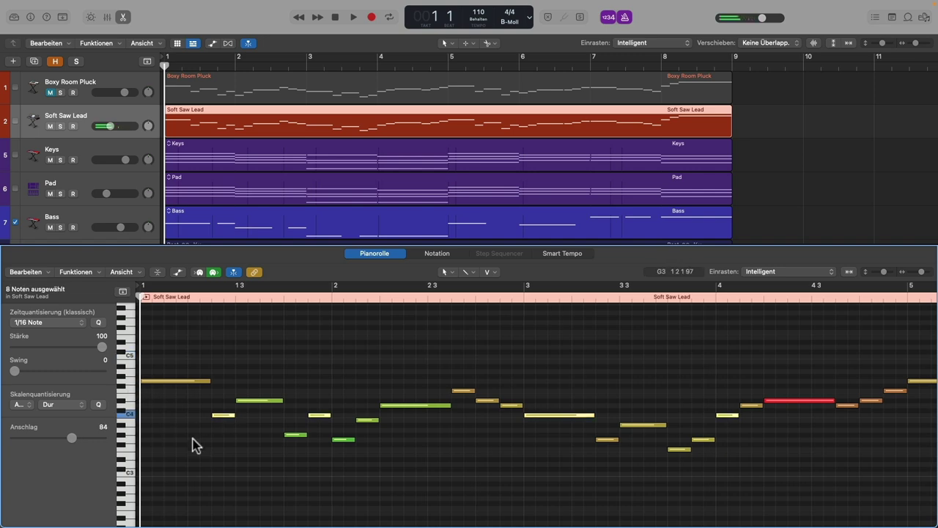
# - Raise only the second note of the Soft Saw Lead melody to D5, with the event float display shown
pyautogui.moveTo(225, 415); pyautogui.dragTo(224, 383)
pyautogui.press('super+z')
pyautogui.click(223, 414)
pyautogui.hotkey('alt', 'e')
pyautogui.hotkey('alt', 'Up')
pyautogui.hotkey('alt', 'Up')
pyautogui.hotkey('alt', 'Up')
pyautogui.hotkey('alt', 'Up')
pyautogui.hotkey('alt', 'Up')
pyautogui.hotkey('alt', 'Up')
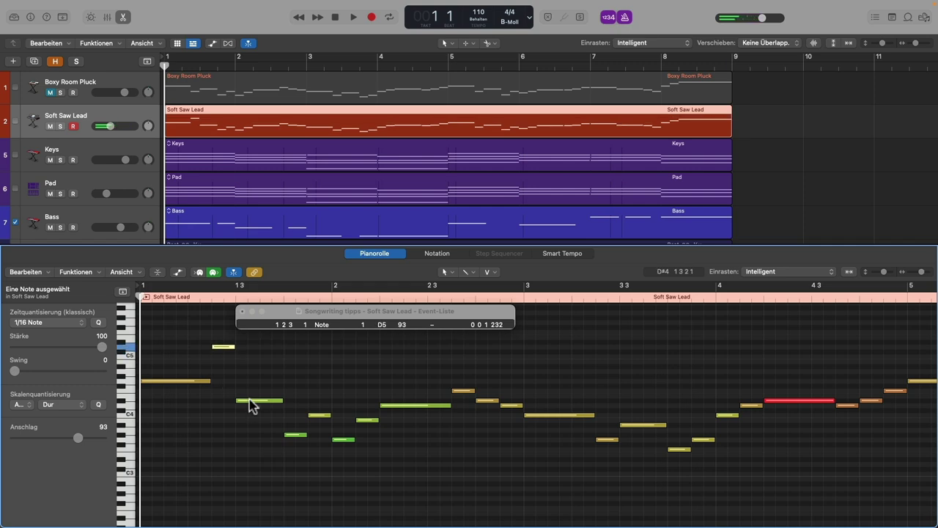
# - Use the first melody note as the reference pitch and move the third note, D#4, up above it
pyautogui.click(196, 381)
pyautogui.moveTo(247, 402)
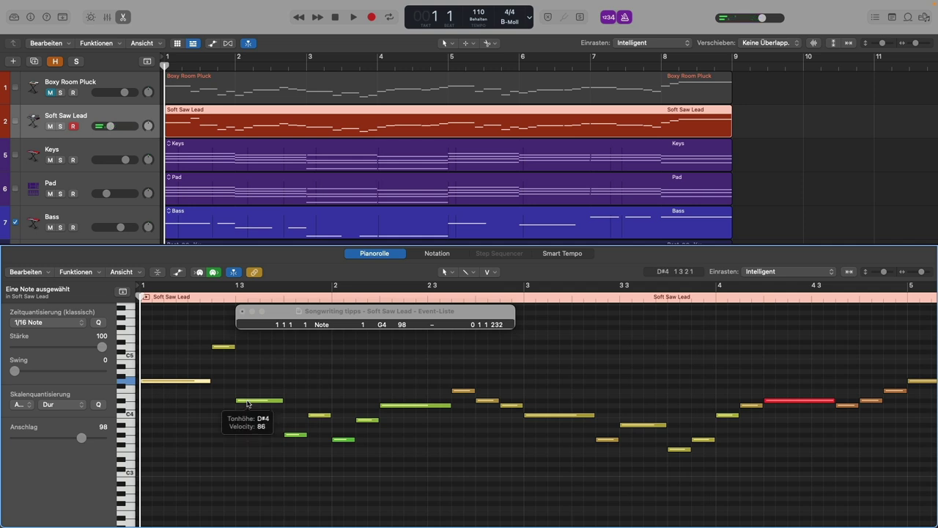
pyautogui.moveTo(248, 403); pyautogui.dragTo(248, 368)
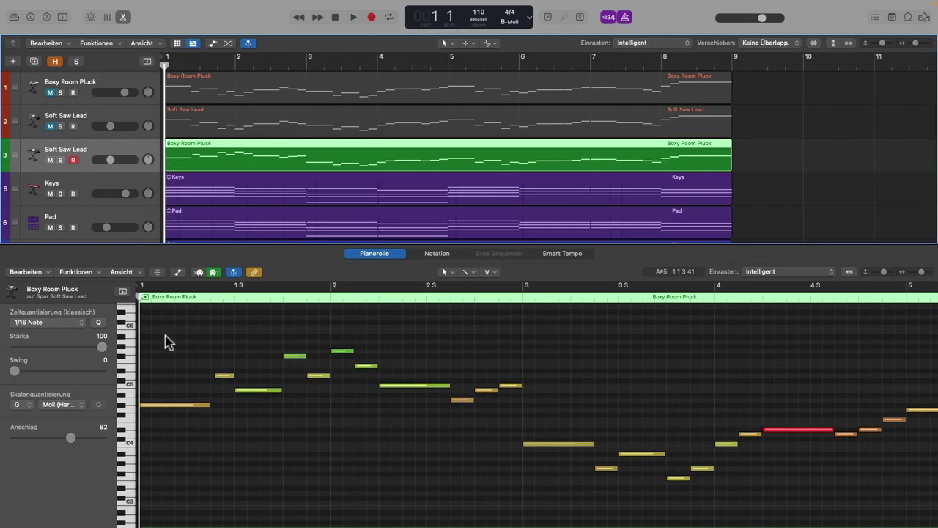
# - Compare the original Soft Saw Lead melody with the inverted version on the green track and play the inverted one
pyautogui.click(227, 376)
pyautogui.click(112, 124)
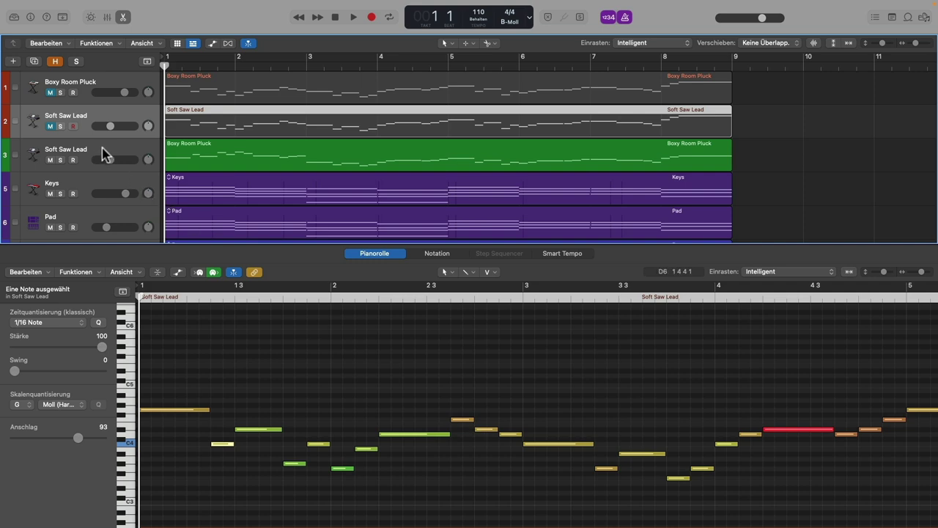
pyautogui.click(106, 154)
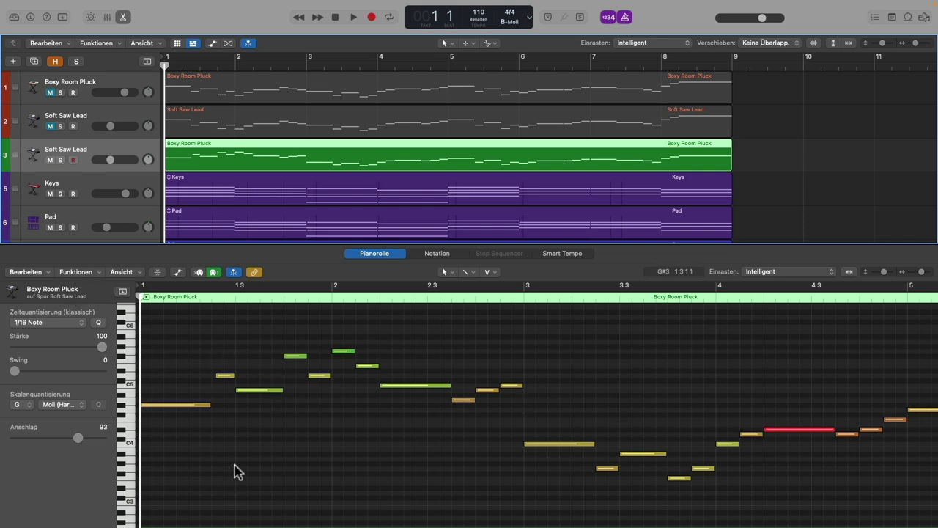
pyautogui.press('space')
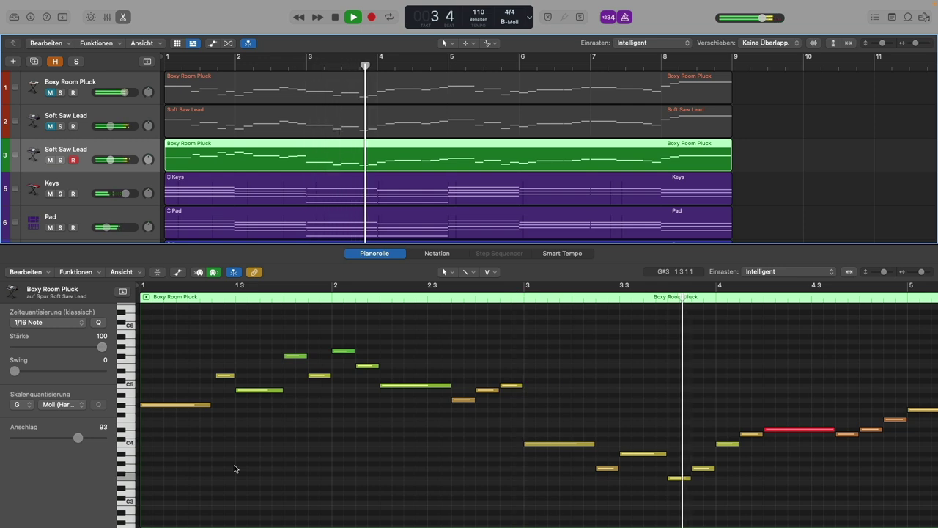
pyautogui.press('space')
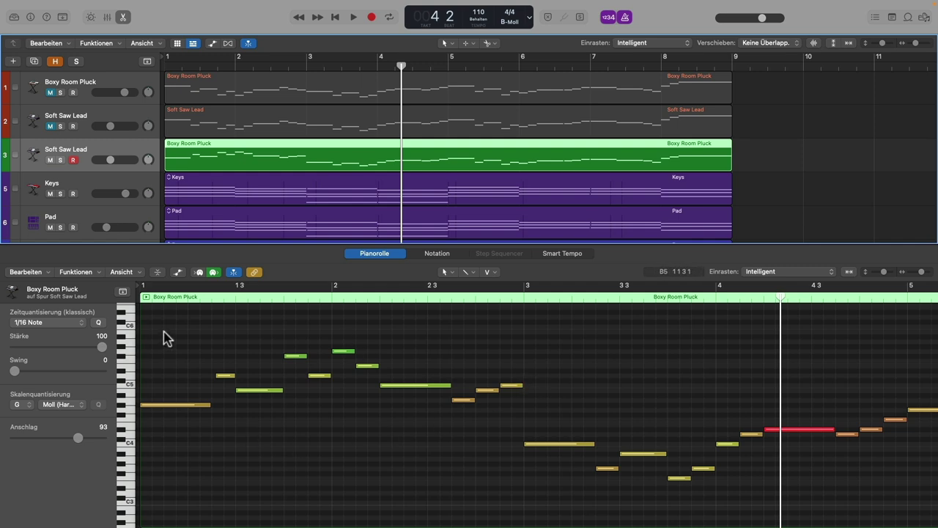
# - Scale-quantize the first five notes of the inverted melody on the green track to G# (Ab) Dur
pyautogui.scroll(2, 165, 345)
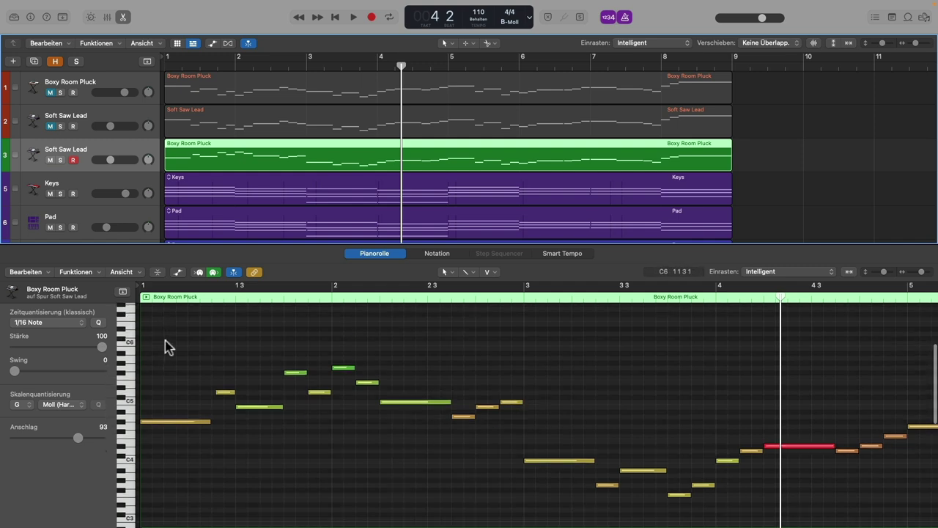
pyautogui.moveTo(170, 337); pyautogui.dragTo(320, 479)
pyautogui.click(24, 404)
pyautogui.click(28, 412)
pyautogui.click(74, 404)
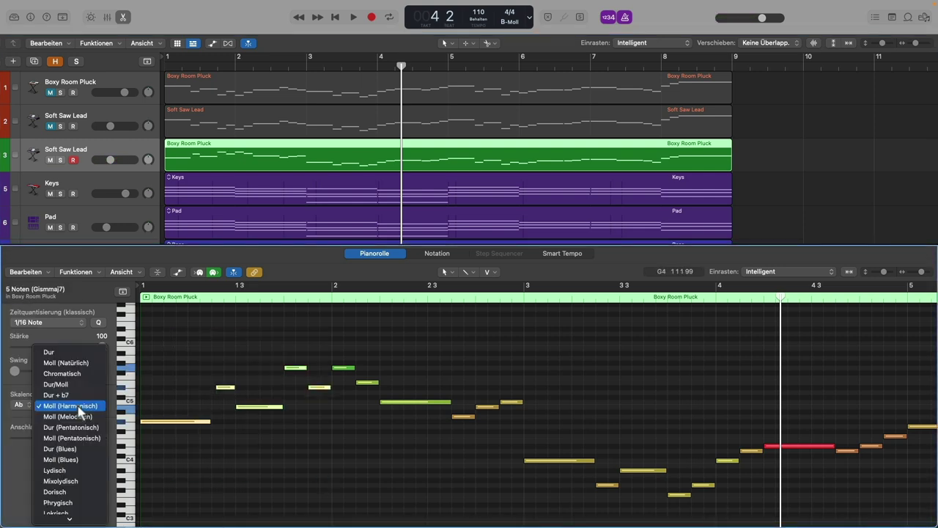
pyautogui.click(71, 352)
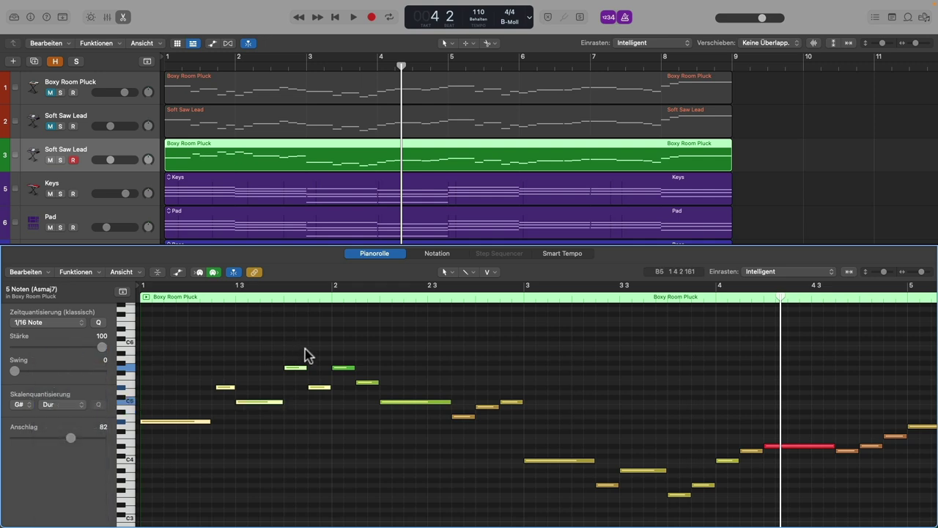
# - Scale-quantize the six notes of bar 2 in the green track's inverted melody to G Moll (Blues)
pyautogui.moveTo(349, 320); pyautogui.dragTo(504, 449)
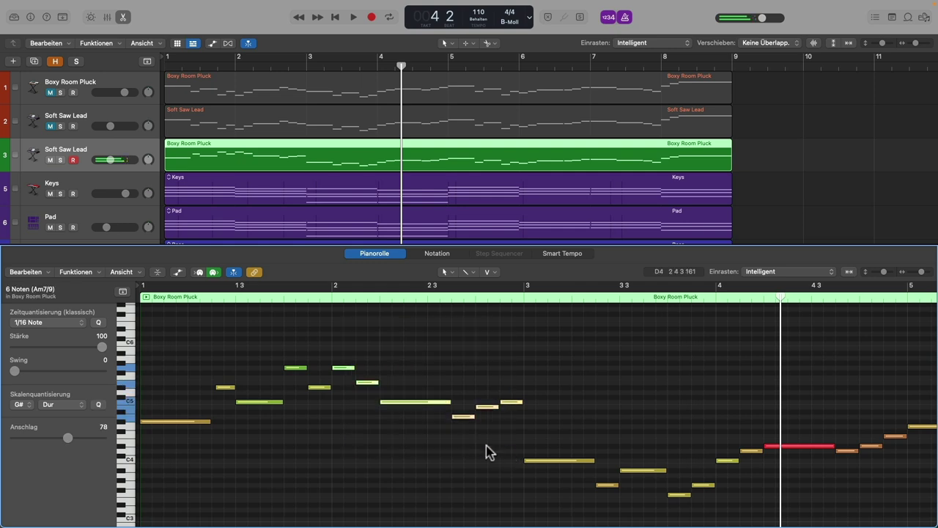
pyautogui.click(30, 405)
pyautogui.click(22, 395)
pyautogui.click(73, 408)
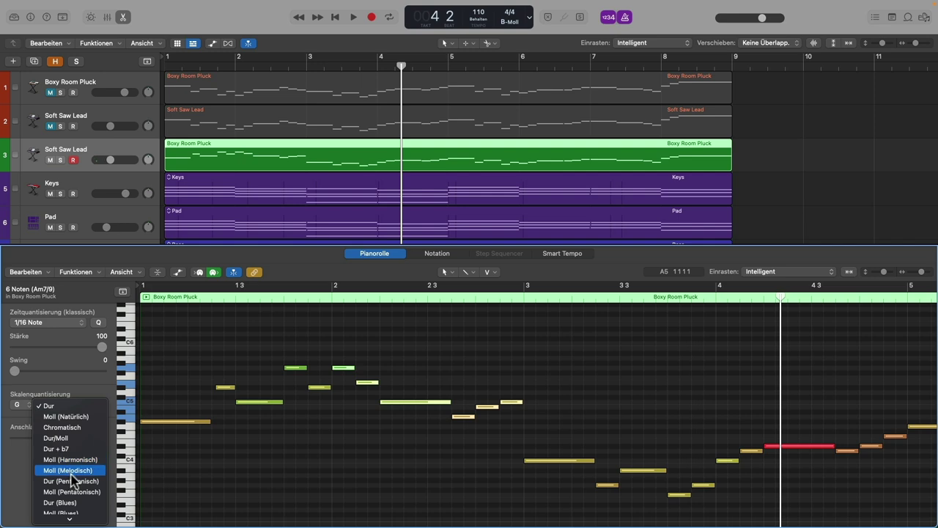
pyautogui.scroll(-3, 74, 479)
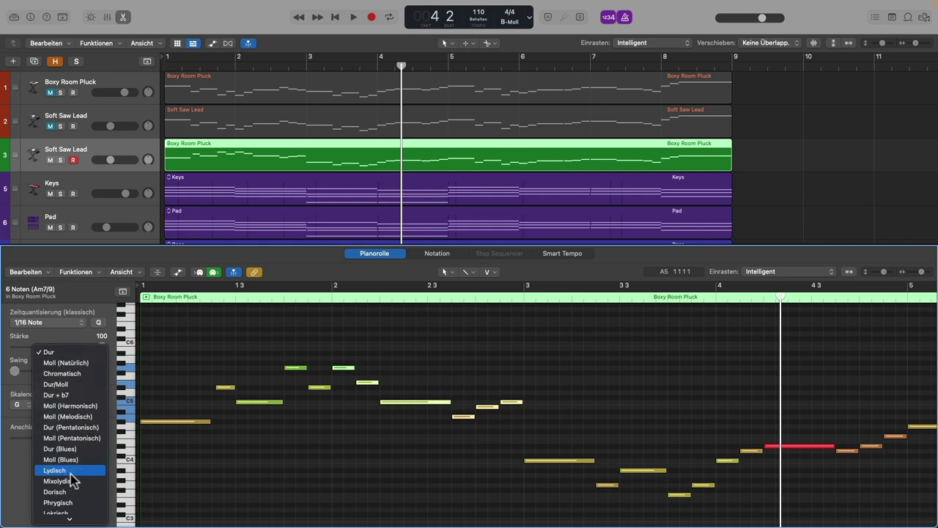
pyautogui.click(68, 461)
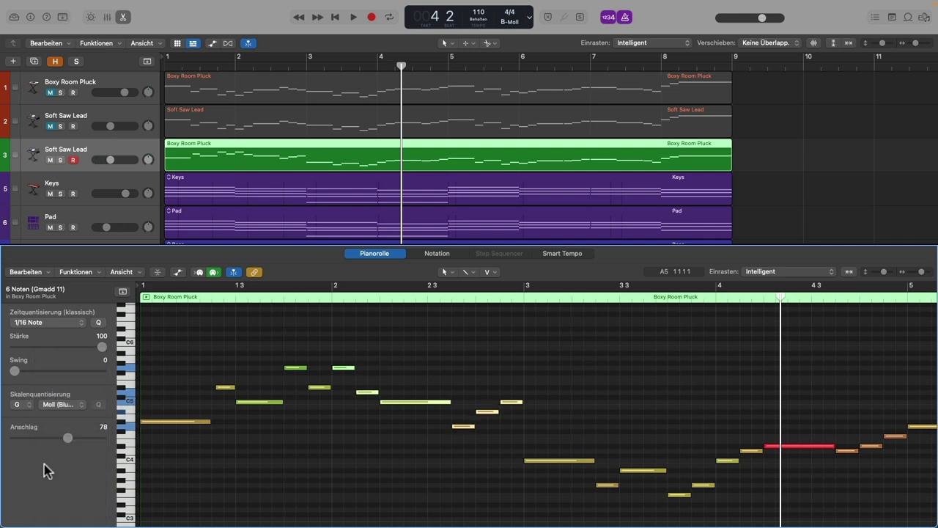
# - Play the arrangement from bar 1 to hear the scale-quantized inverted melody
pyautogui.click(164, 67)
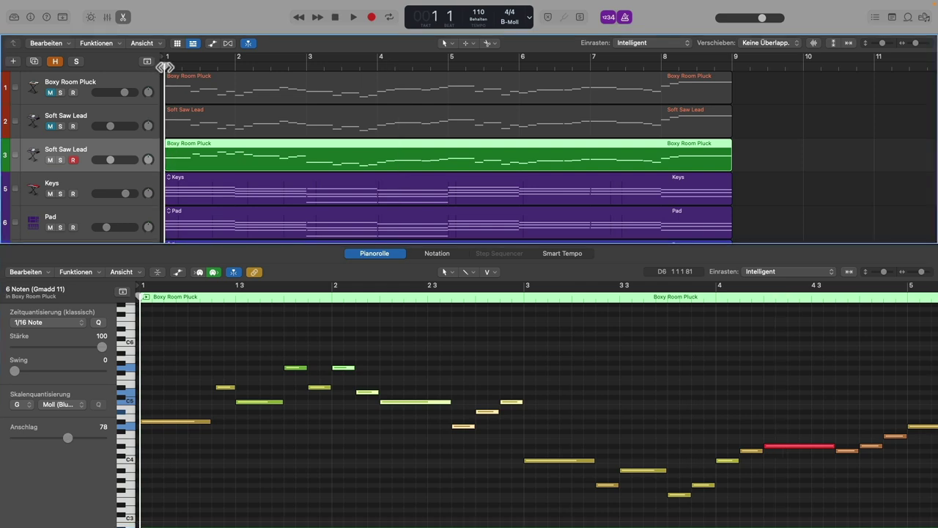
pyautogui.press('space')
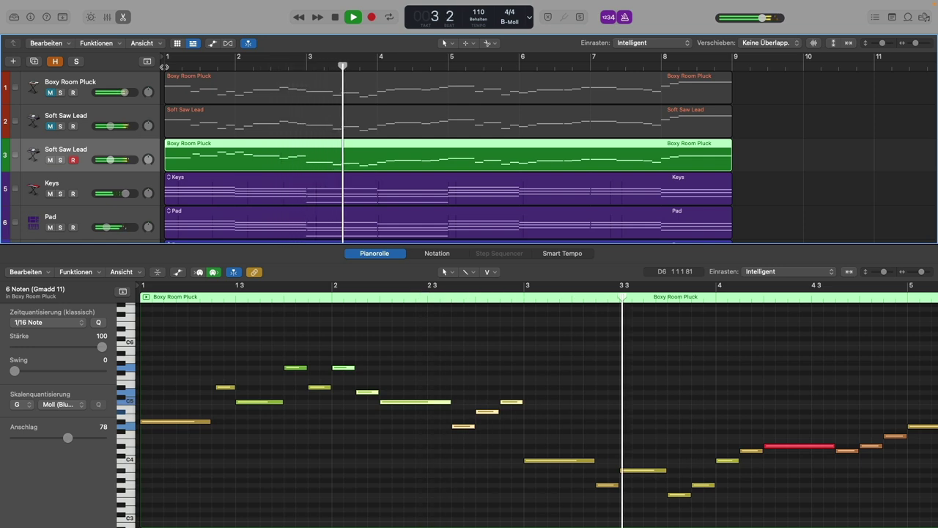
pyautogui.press('space')
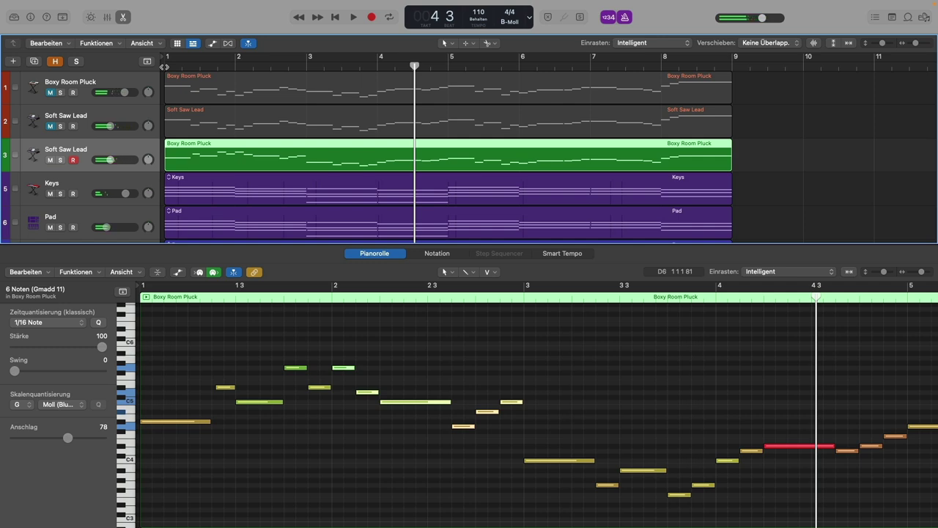
# - Change the scale quantization of the six selected notes to Moll (Melodisch) and play the melody from the start
pyautogui.click(75, 404)
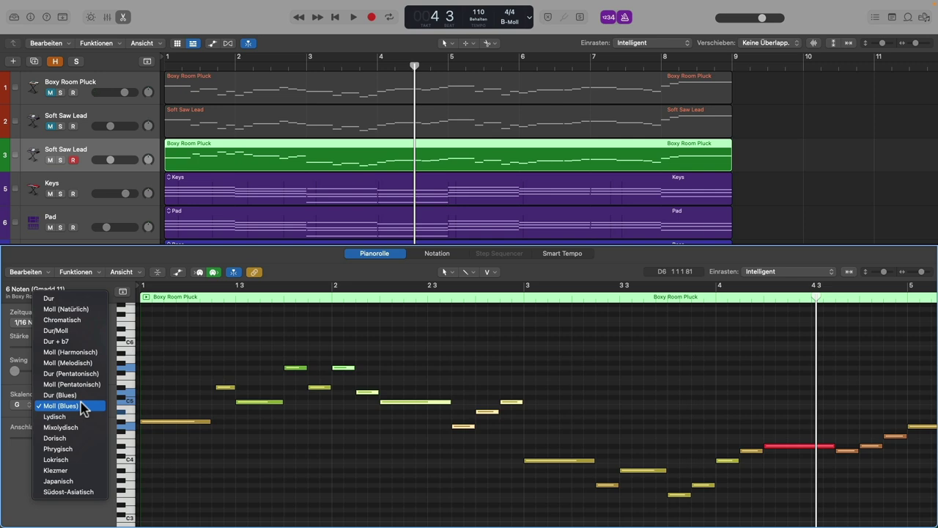
pyautogui.click(86, 366)
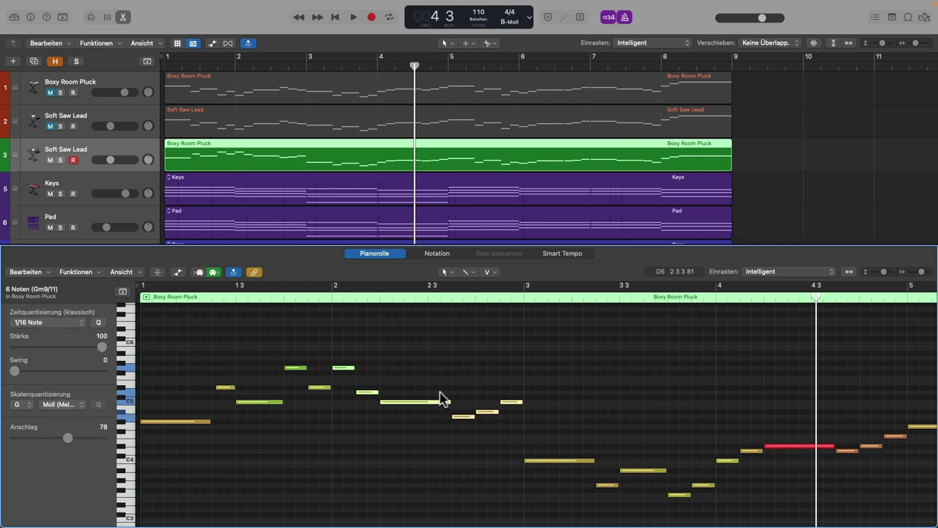
pyautogui.press('Return')
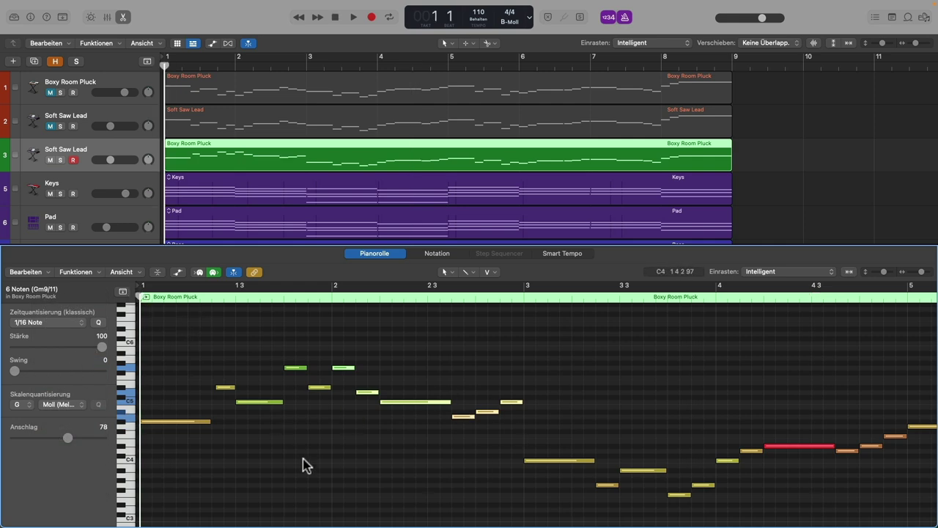
pyautogui.press('space')
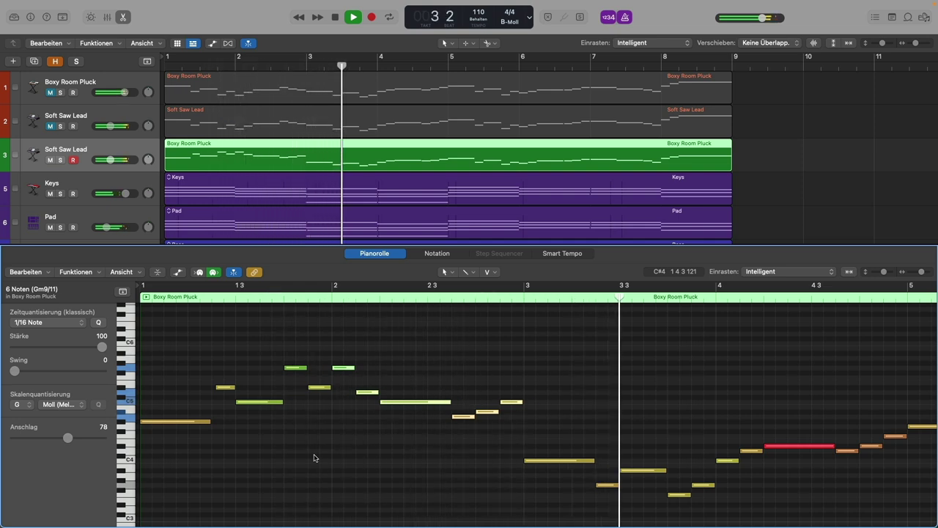
pyautogui.press('space')
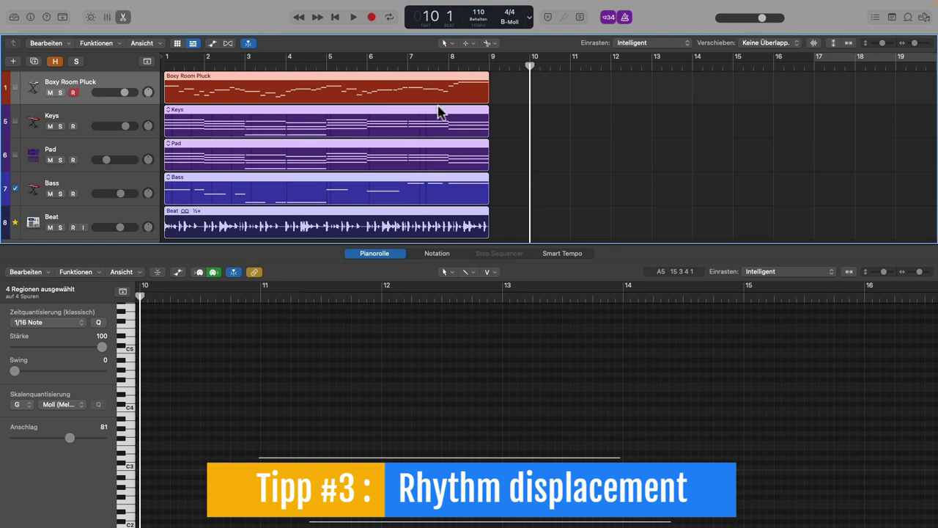
# - Repeat all selected regions once, move the copies to start at bar 10, and open the copied Boxy Room Pluck region with the playhead at bar 14
pyautogui.press('super+r')
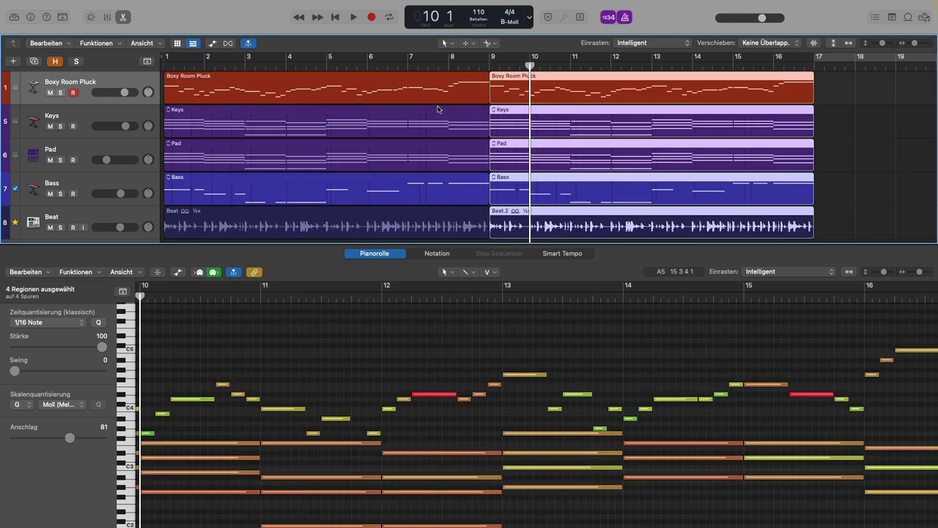
pyautogui.moveTo(551, 80); pyautogui.dragTo(594, 80)
pyautogui.click(506, 77)
pyautogui.moveTo(682, 64); pyautogui.dragTo(694, 64)
pyautogui.click(641, 82)
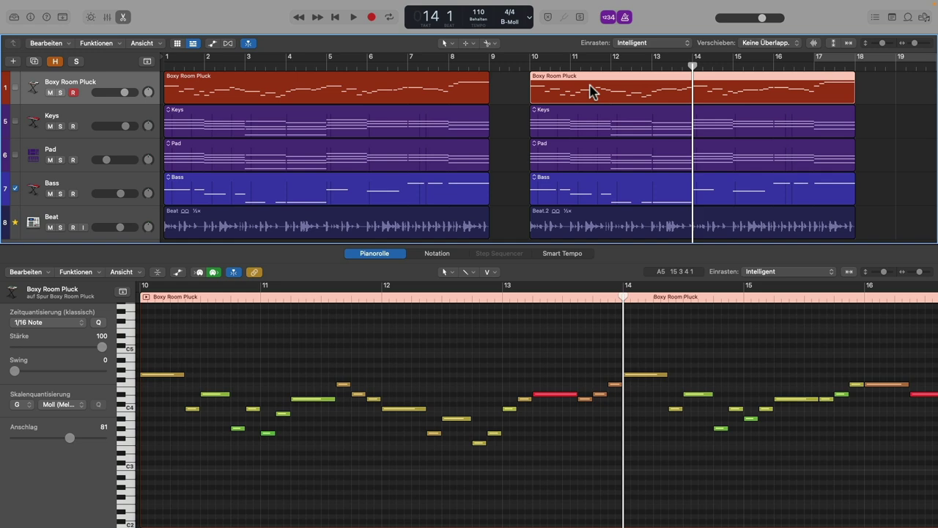
# - Shorten the long note in bar 15 and the two long notes in bar 16 of the copied melody, and play it from bar 14
pyautogui.hscroll(8, 546, 456)
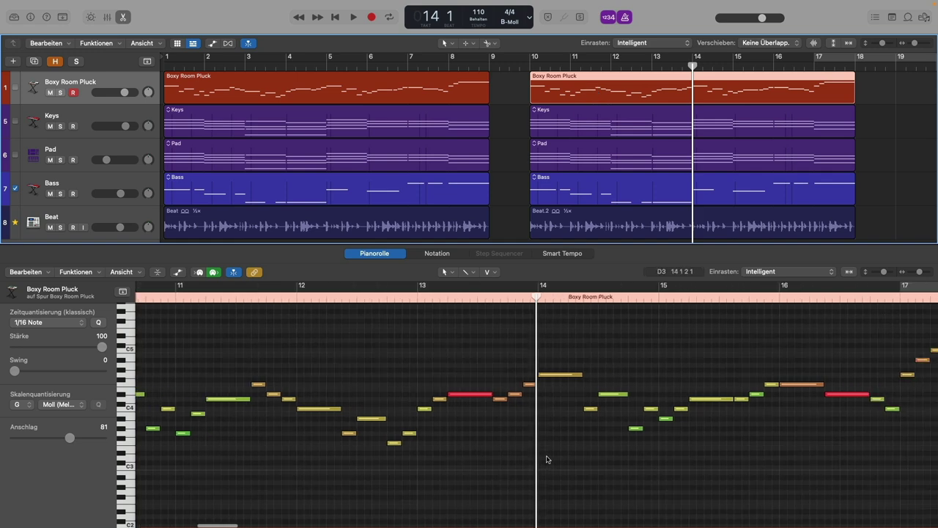
pyautogui.hscroll(2, 553, 463)
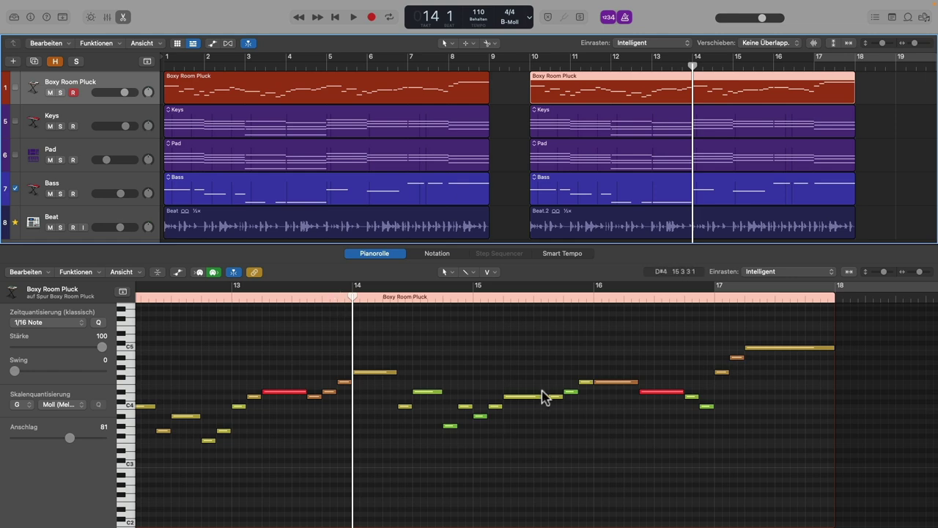
pyautogui.moveTo(548, 396); pyautogui.dragTo(532, 397)
pyautogui.moveTo(635, 381); pyautogui.dragTo(618, 381)
pyautogui.moveTo(681, 392); pyautogui.dragTo(660, 392)
pyautogui.press('space')
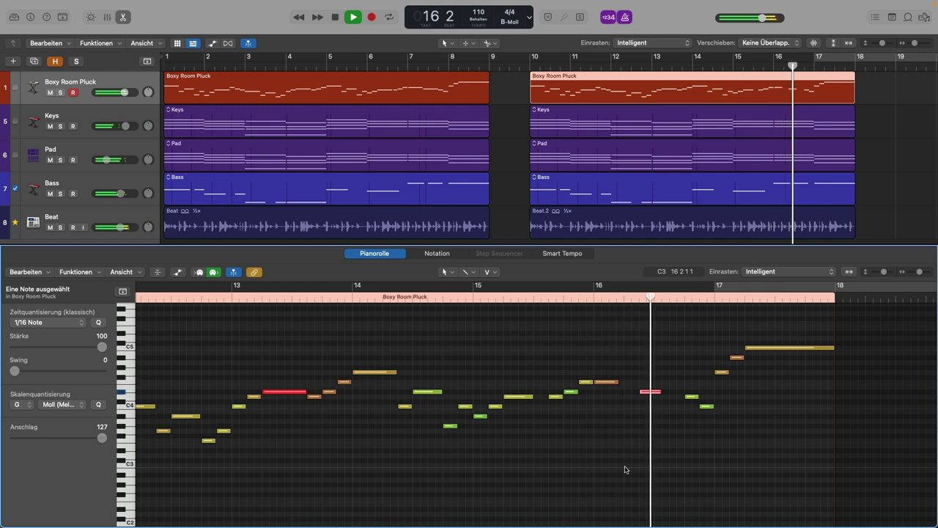
pyautogui.press('space')
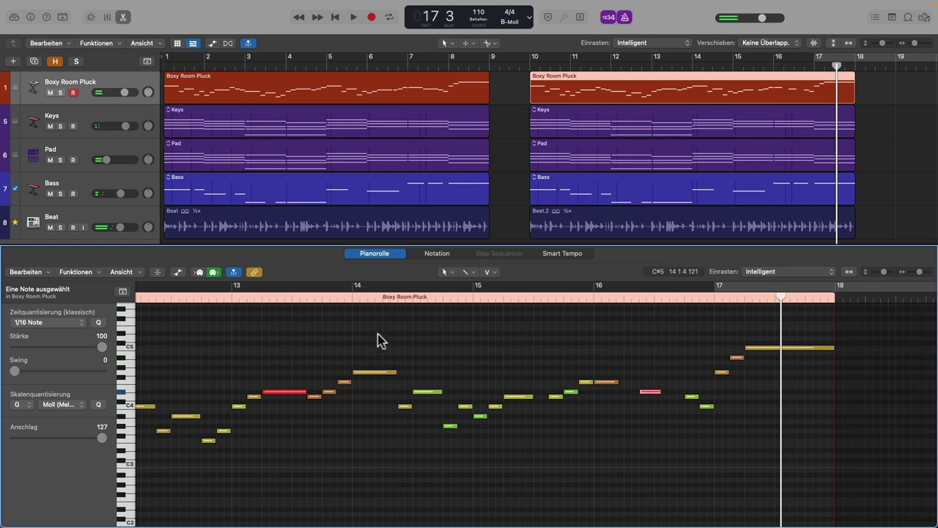
# - Shift the first three notes of bar 15 an eighth note later, shortening the third, and play from bar 14
pyautogui.click(351, 296)
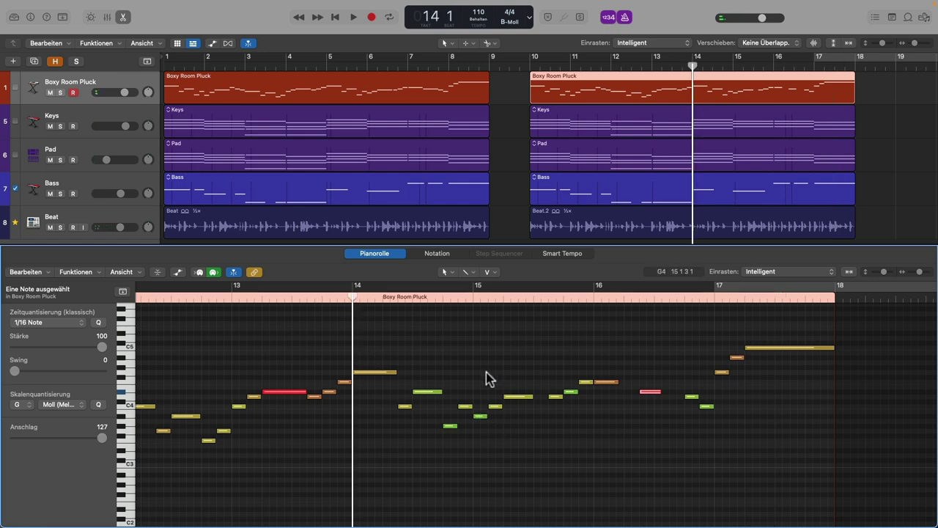
pyautogui.moveTo(532, 396); pyautogui.dragTo(497, 421)
pyautogui.press('space')
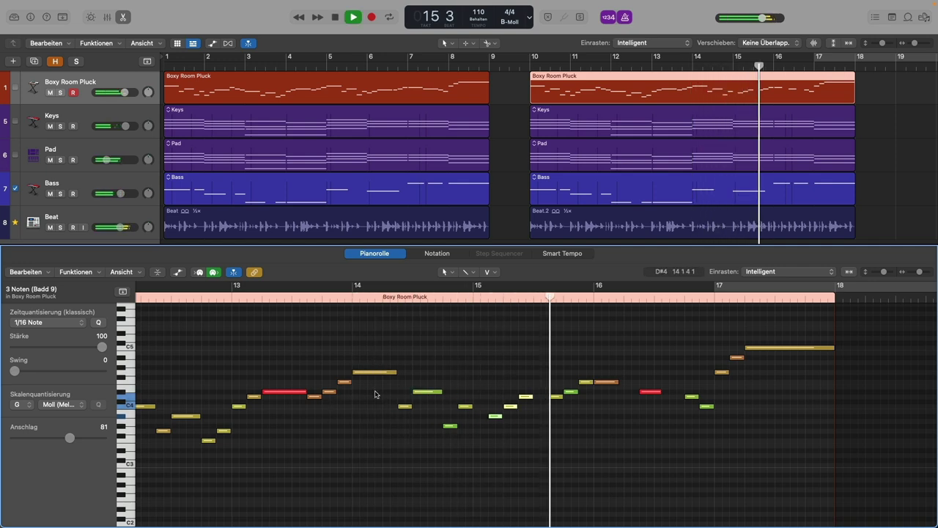
pyautogui.press('space')
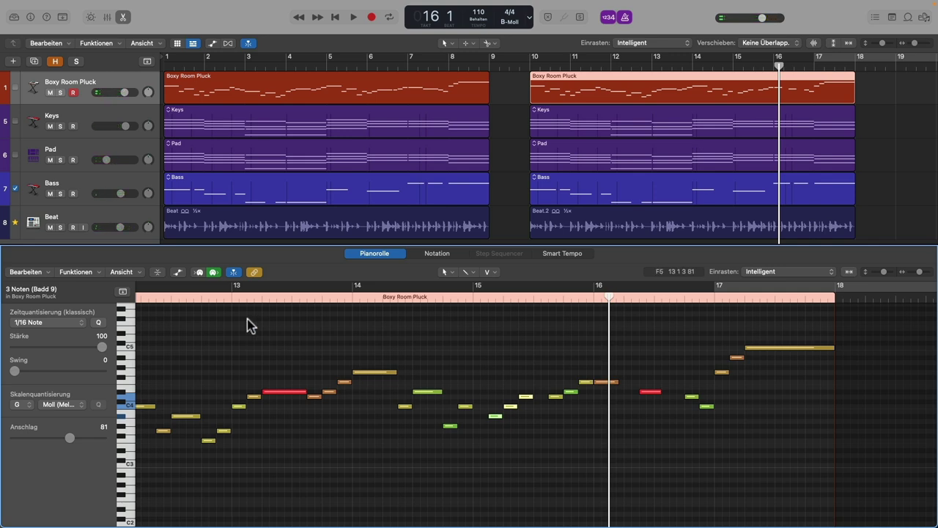
# - Shorten the final note to about a quarter note, then shift the last three notes an eighth later and the last two notes of bar 16 an eighth earlier
pyautogui.keyDown('ctrl'); pyautogui.keyDown('alt'); pyautogui.click(536, 430); pyautogui.keyUp('alt'); pyautogui.keyUp('ctrl')
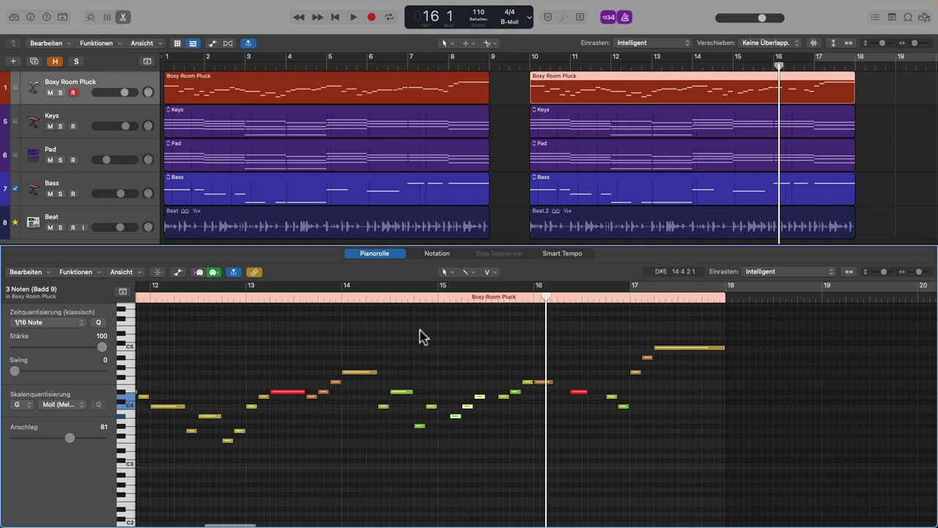
pyautogui.hscroll(2, 523, 350)
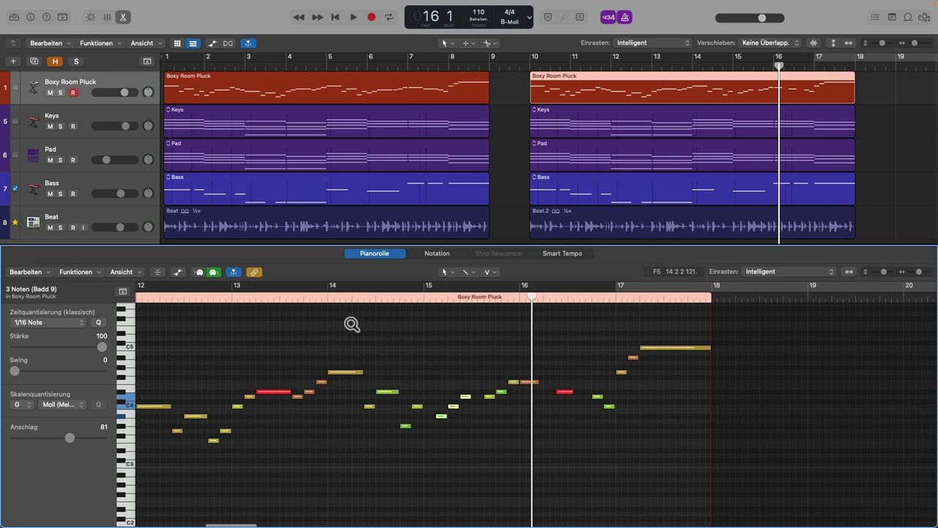
pyautogui.keyDown('ctrl'); pyautogui.keyDown('alt'); pyautogui.moveTo(322, 318); pyautogui.dragTo(756, 478); pyautogui.keyUp('alt'); pyautogui.keyUp('ctrl')
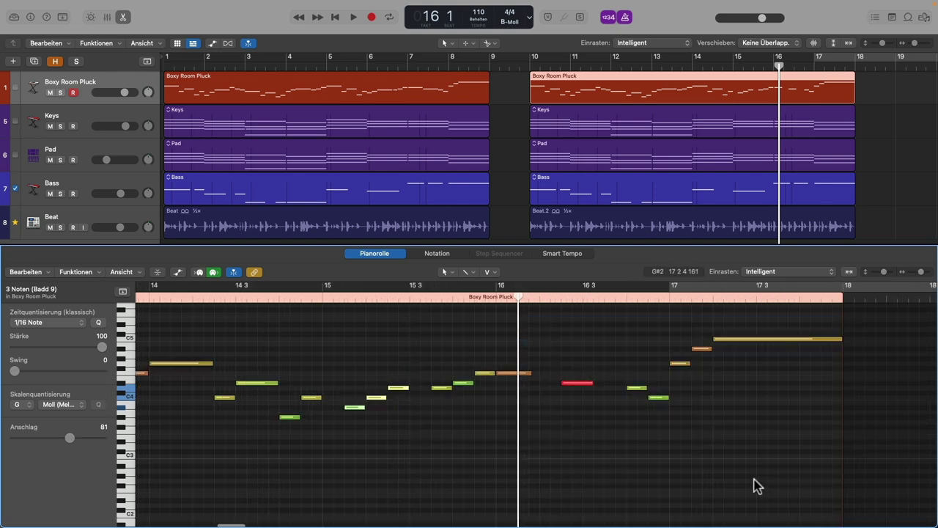
pyautogui.scroll(3, 662, 418)
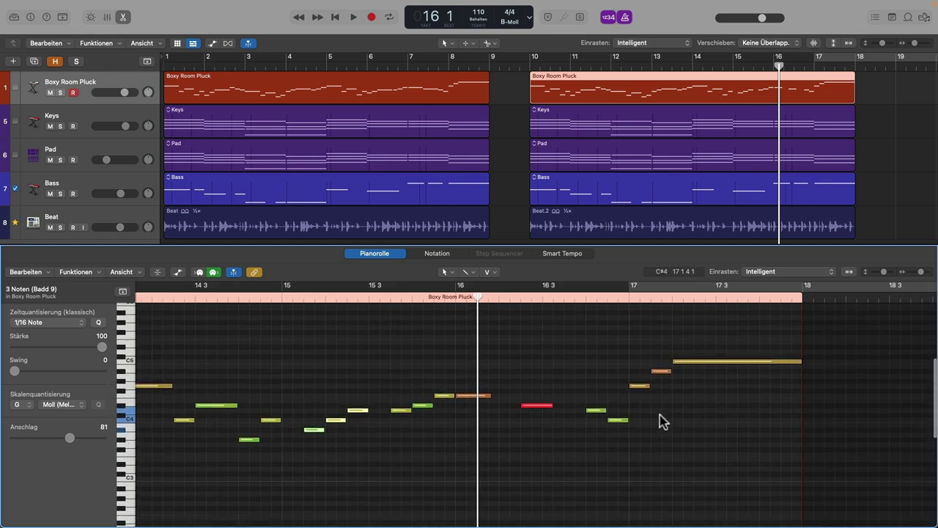
pyautogui.moveTo(801, 361); pyautogui.dragTo(714, 360)
pyautogui.moveTo(640, 343); pyautogui.dragTo(743, 405)
pyautogui.moveTo(642, 391); pyautogui.dragTo(648, 422)
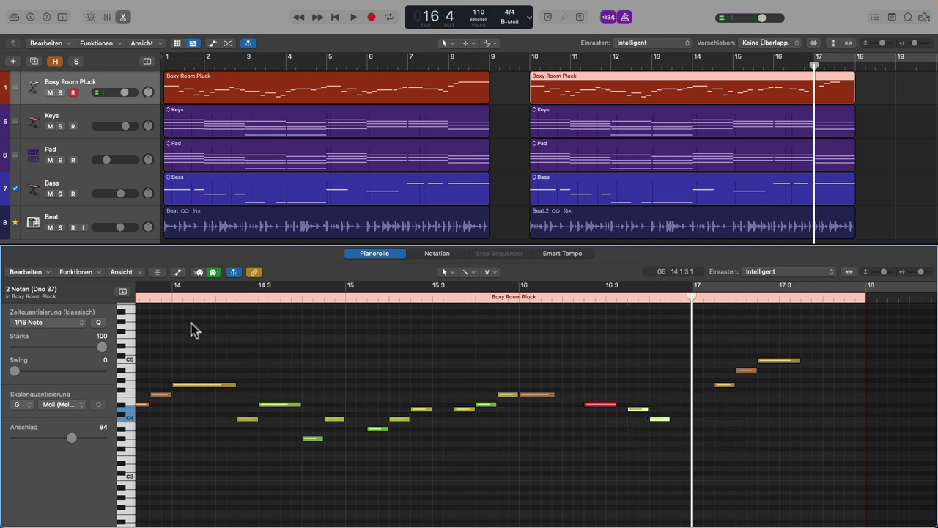
# - Play the rhythmically displaced melody from bar 14
pyautogui.click(171, 297)
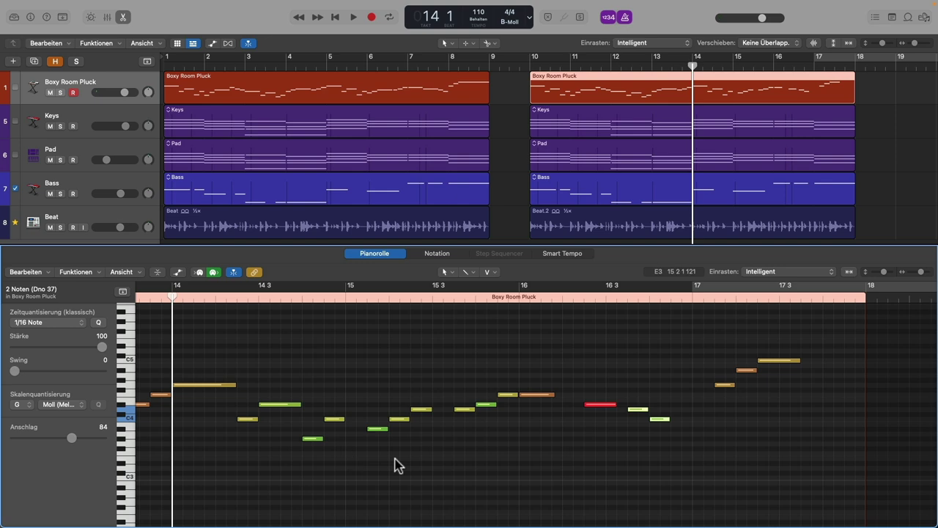
pyautogui.press('space')
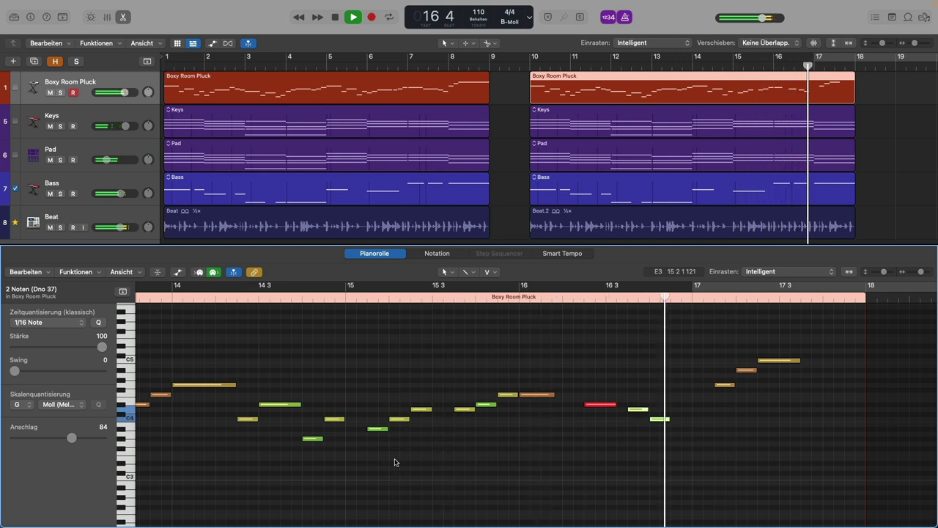
pyautogui.press('space')
# - Move the last three notes and the first note of bar 16 an eighth note later each, and play from bar 14
pyautogui.moveTo(758, 371)
pyautogui.mouseDown()
pyautogui.moveTo(730, 386)
pyautogui.moveTo(743, 396)
pyautogui.moveTo(746, 384)
pyautogui.mouseUp()
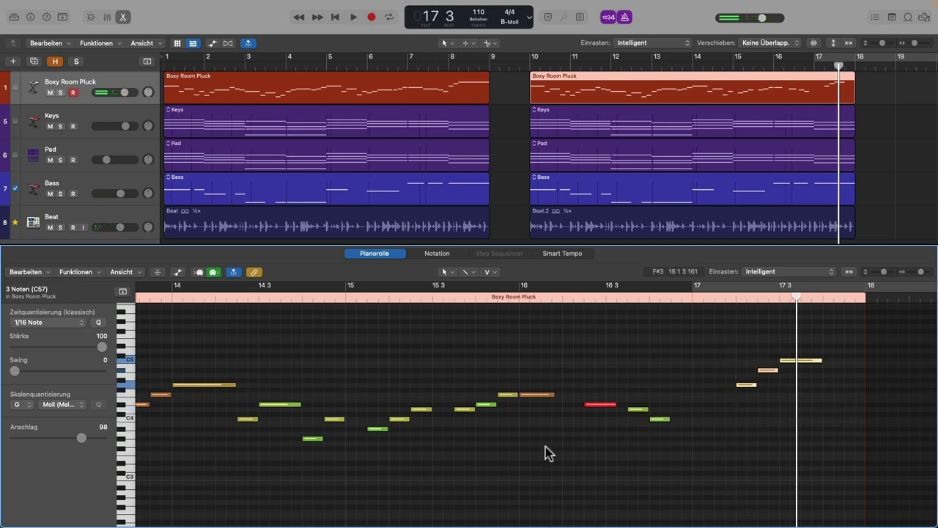
pyautogui.press('Left')
pyautogui.moveTo(532, 399); pyautogui.dragTo(554, 400)
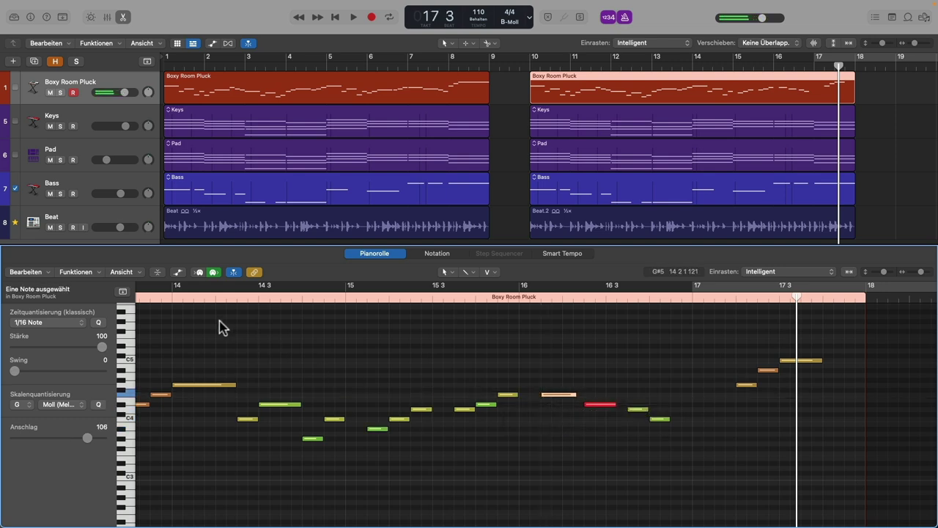
pyautogui.click(173, 299)
pyautogui.press('space')
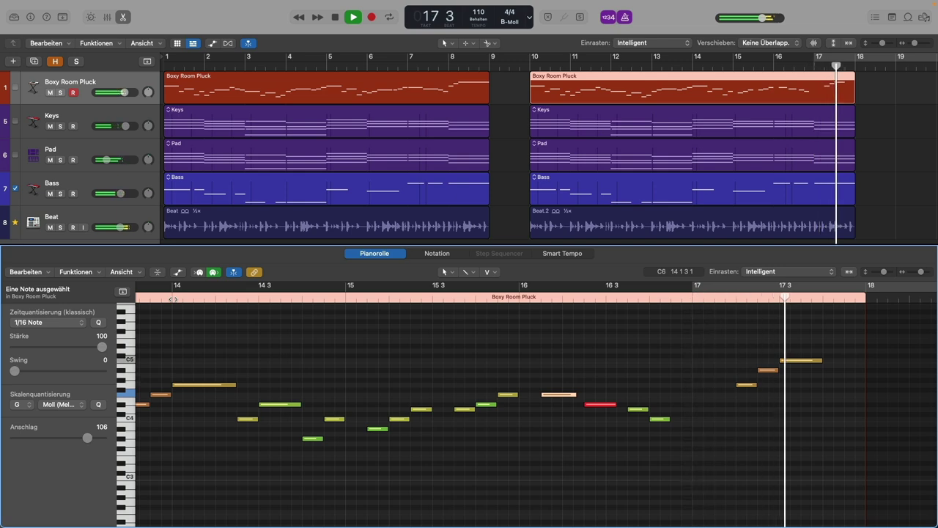
pyautogui.press('space')
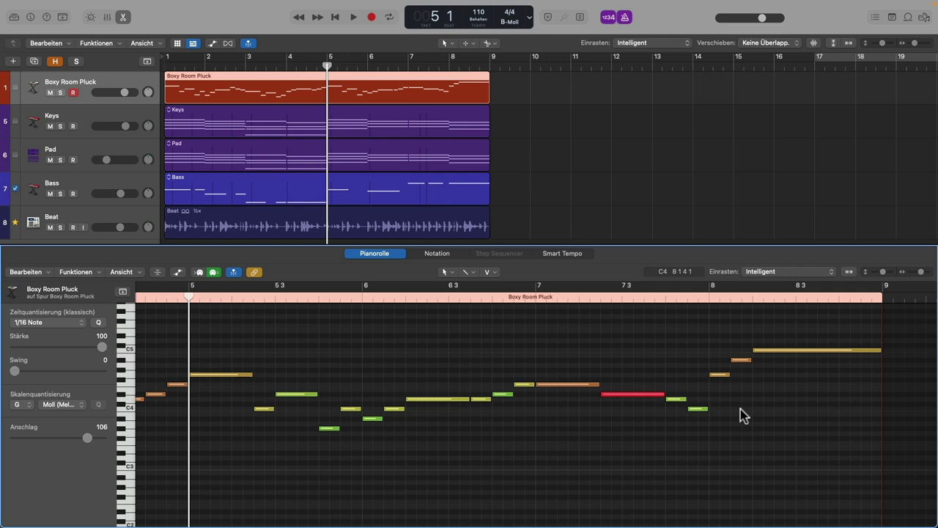
# - Play the original Boxy Room Pluck melody from bar 5 and delete the five notes after the first note of bar 6
pyautogui.press('space')
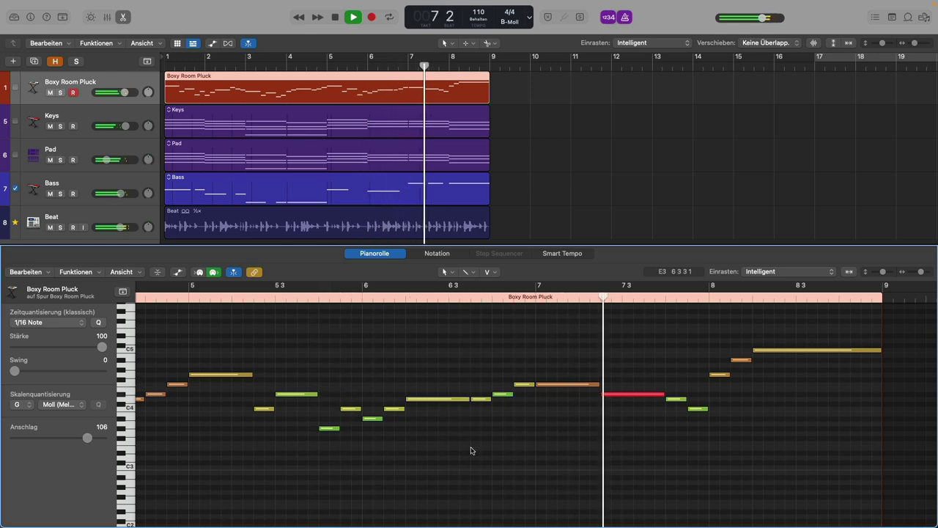
pyautogui.press('space')
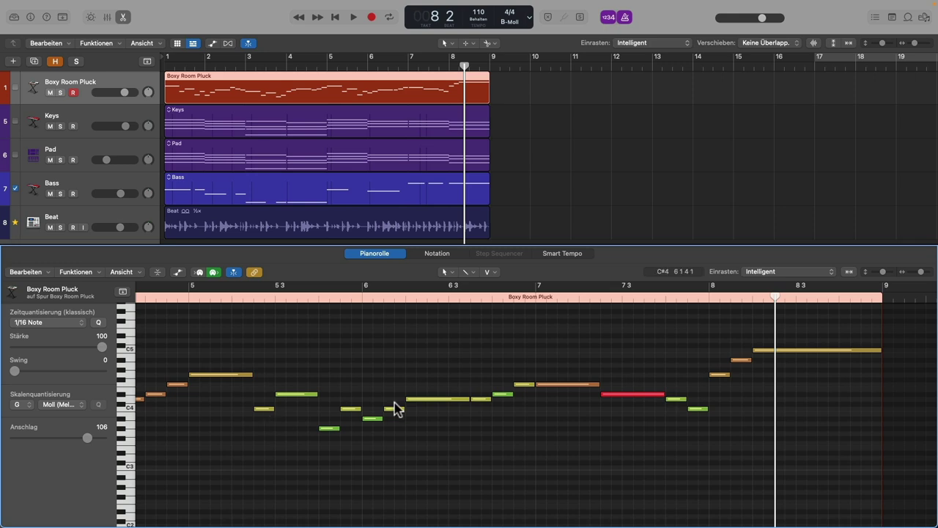
pyautogui.moveTo(394, 345); pyautogui.dragTo(525, 451)
pyautogui.press('Delete')
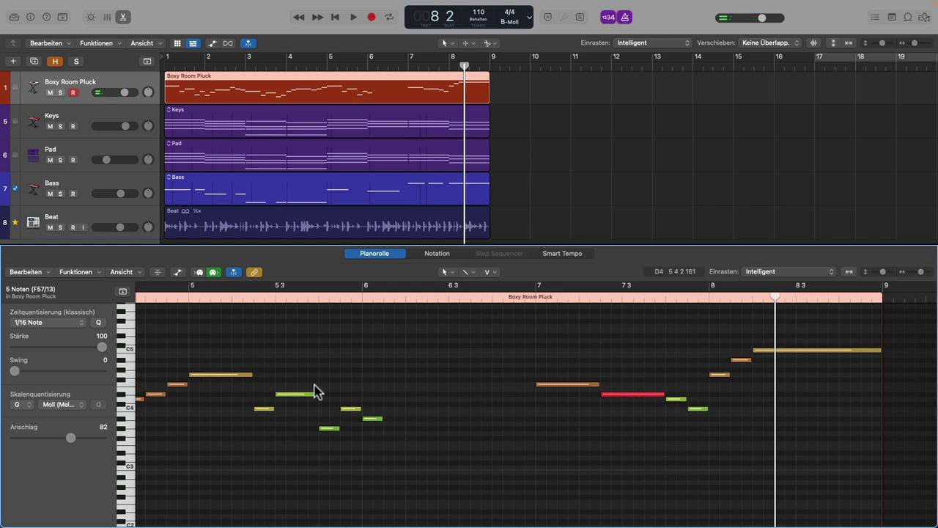
# - Play the thinned-out Boxy Room Pluck melody from bar 5 into bar 8
pyautogui.click(192, 296)
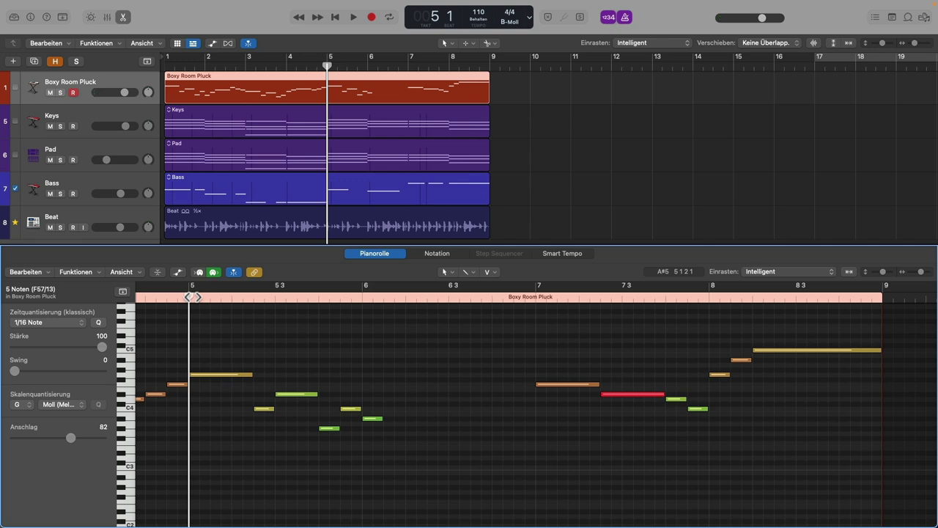
pyautogui.press('space')
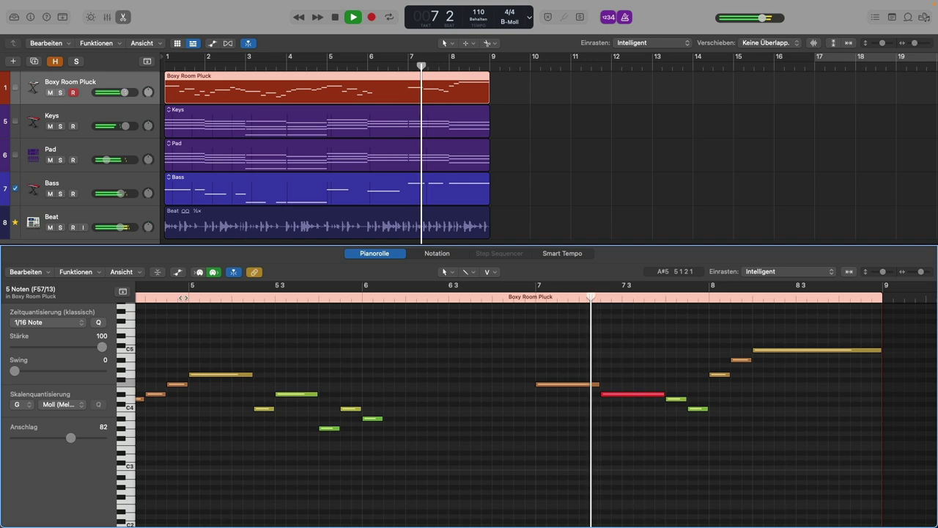
pyautogui.press('space')
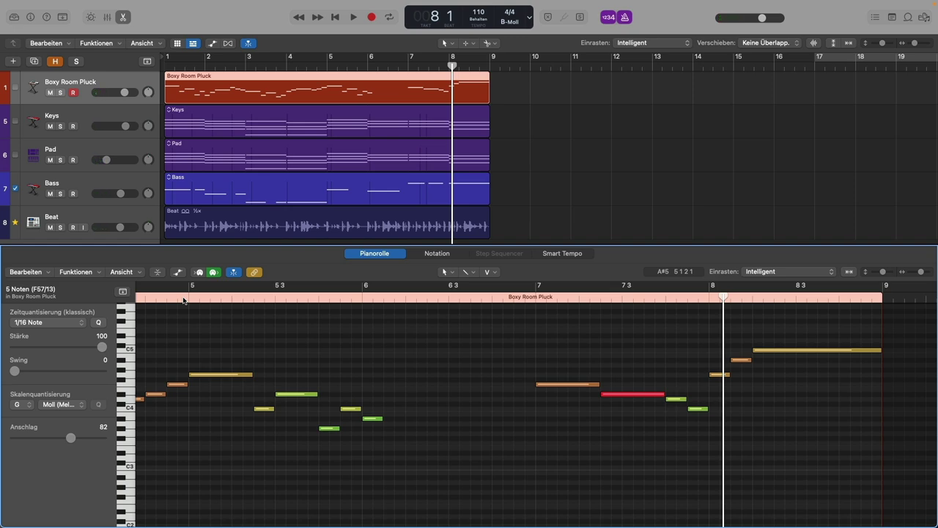
# - Shorten the long final C5 note in bar 8 to slightly less than an eighth note
pyautogui.hscroll(3, 634, 396)
pyautogui.scroll(2, 635, 396)
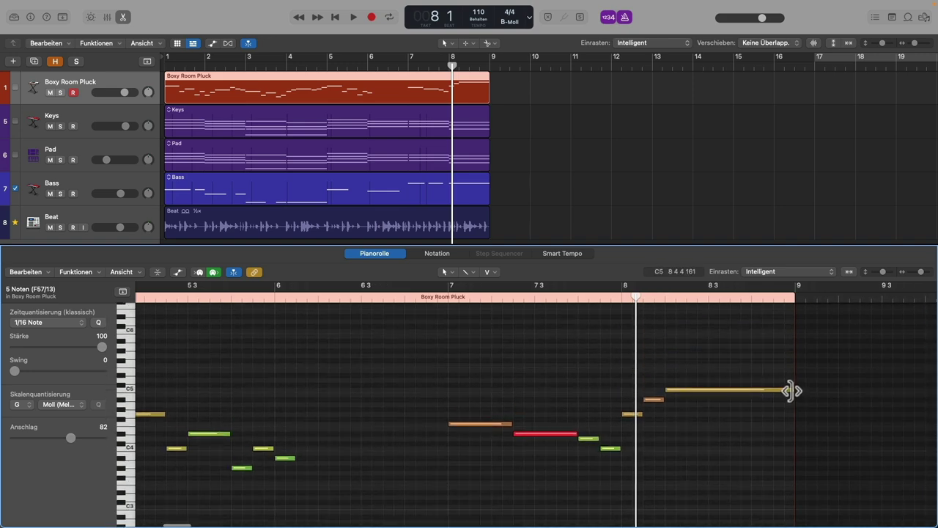
pyautogui.moveTo(791, 390); pyautogui.dragTo(679, 394)
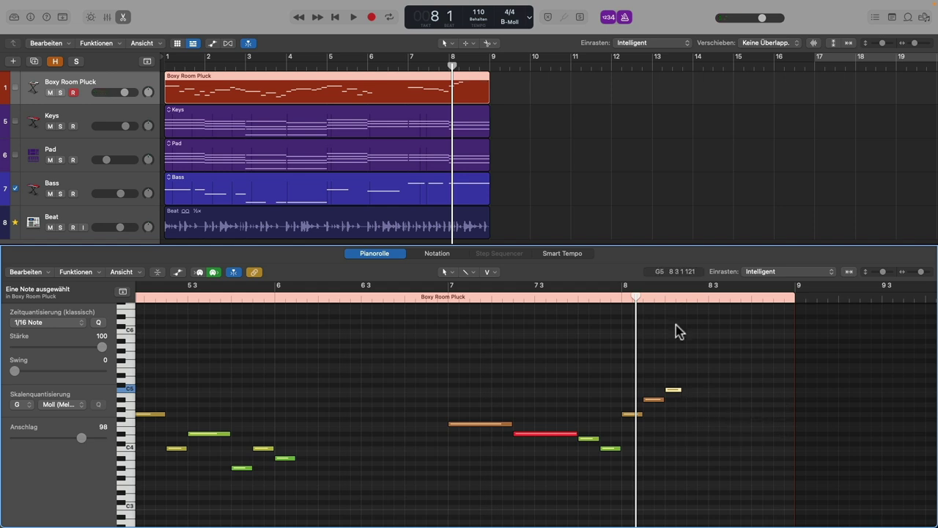
# - Record a fast seven-note fill into the second half of bar 8 on Boxy Room Pluck, starting from bar 7
pyautogui.click(449, 298)
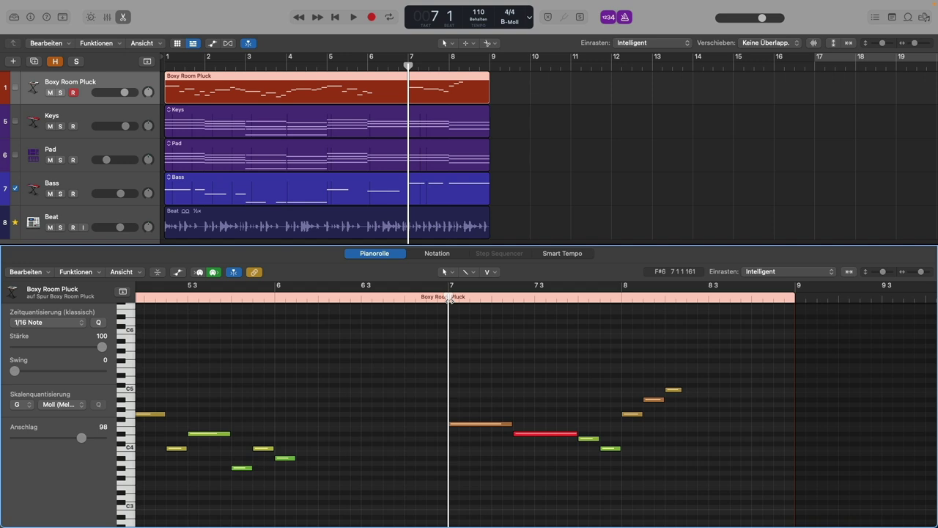
pyautogui.click(371, 16)
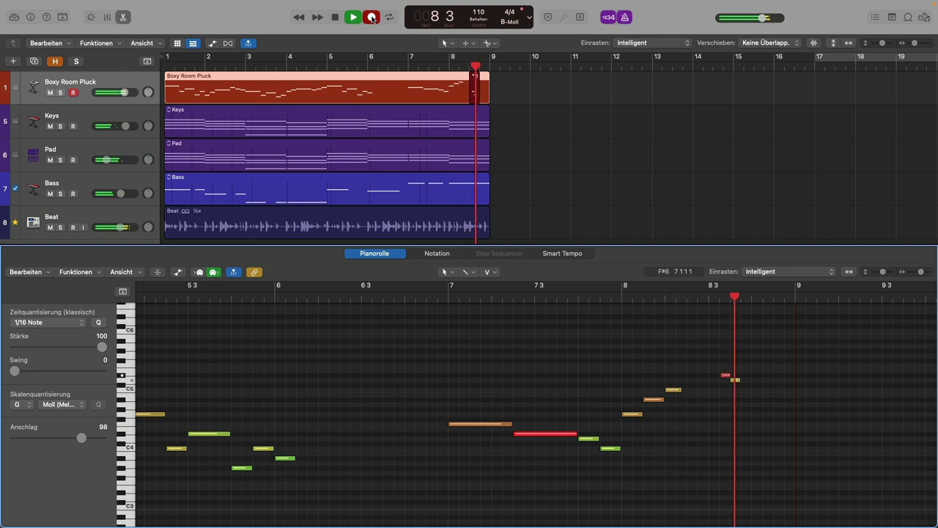
pyautogui.press('space')
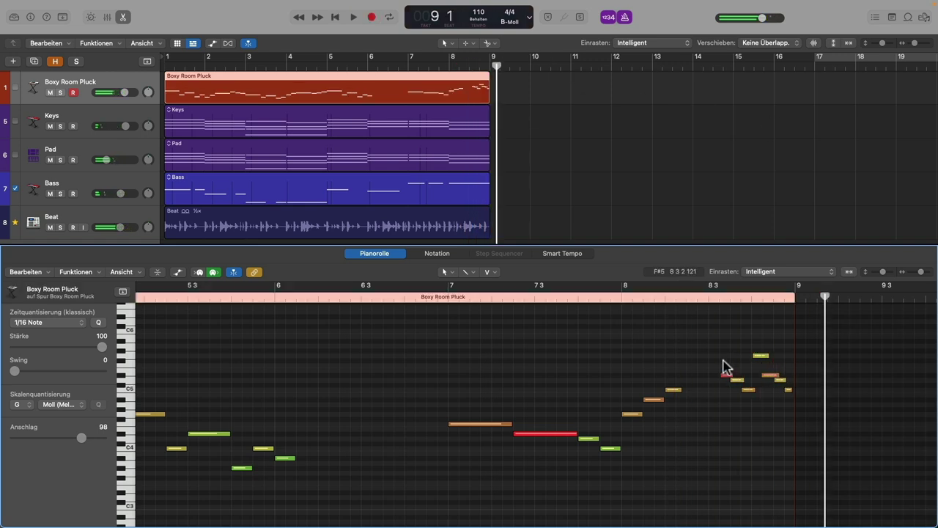
# - Play the Boxy Room Pluck melody with the newly recorded fill from bar 5
pyautogui.hscroll(-2, 204, 311)
pyautogui.click(174, 297)
pyautogui.press('space')
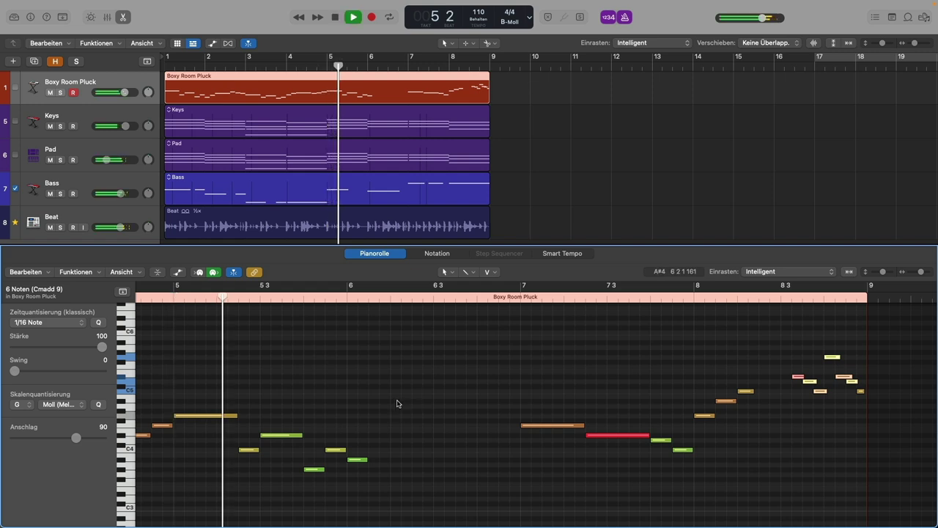